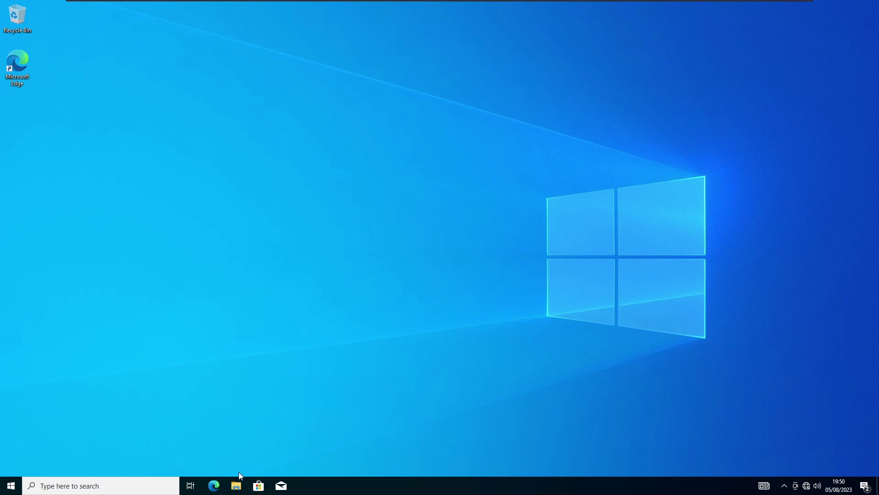
# Step: Open Computer Management from This PC and show Disk Management with Disk 0 and DVD drive D:
pyautogui.click(237, 486)
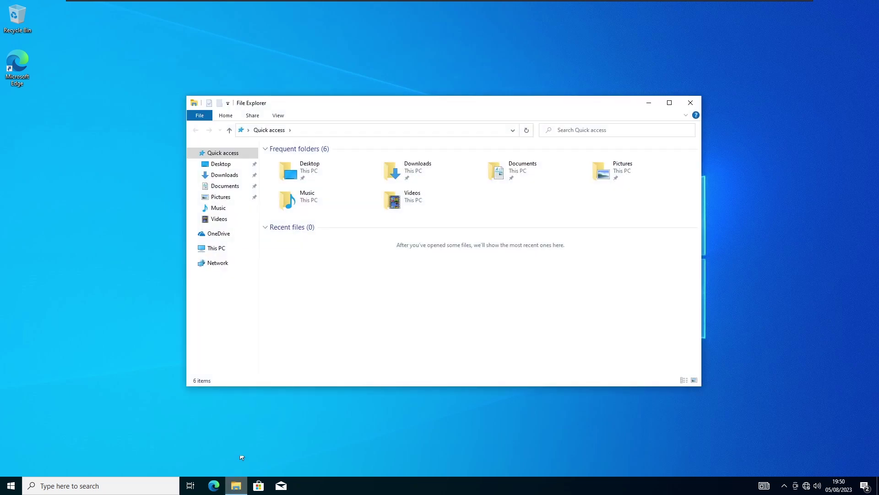
pyautogui.rightClick(216, 248)
pyautogui.click(251, 264)
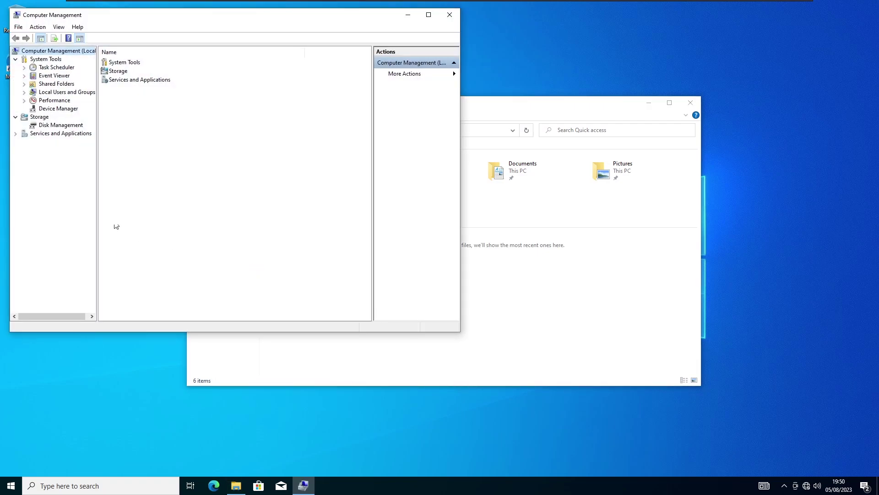
pyautogui.moveTo(104, 23); pyautogui.dragTo(328, 92)
pyautogui.click(267, 196)
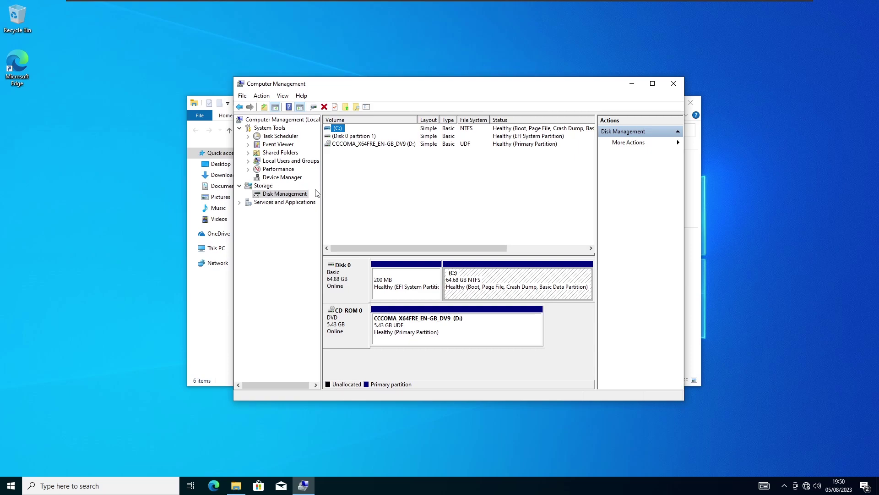
# Step: Start a new virtual hard disk and set its file location to C:\11.vhd
pyautogui.click(267, 96)
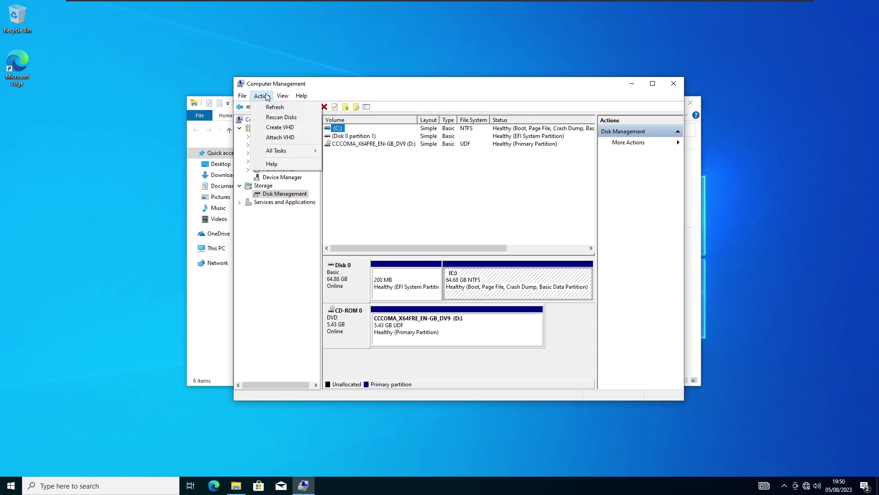
pyautogui.click(287, 130)
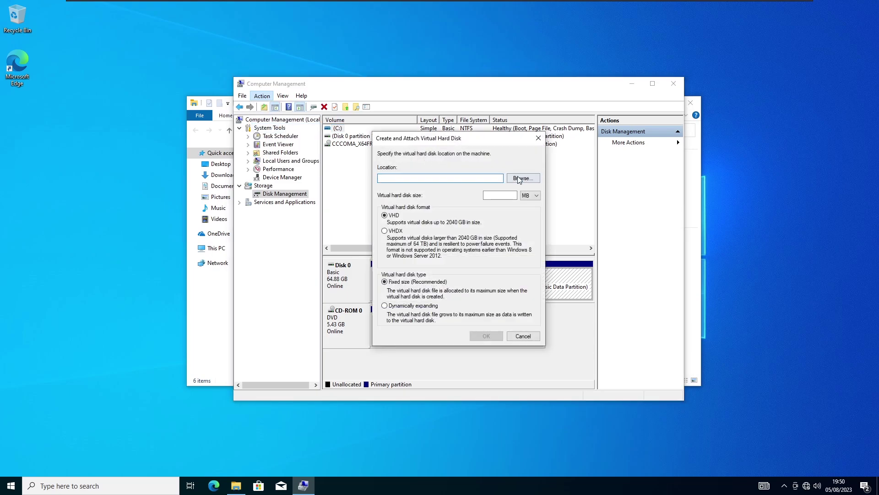
pyautogui.click(519, 179)
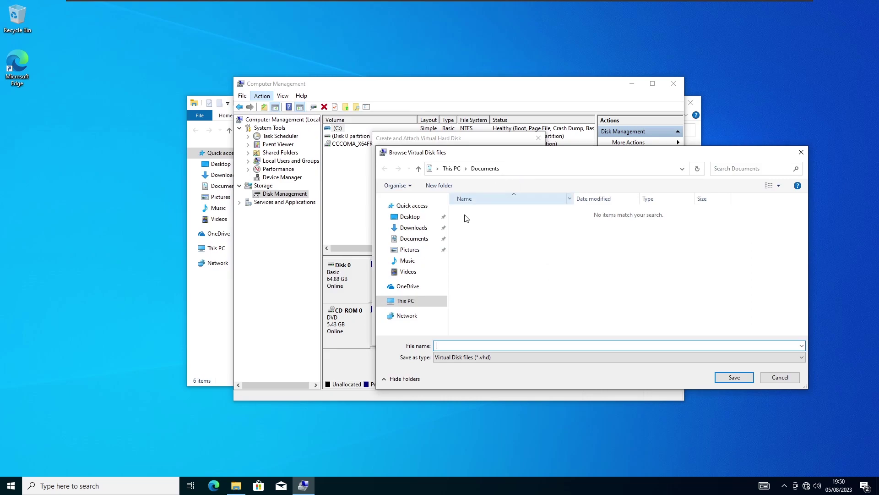
pyautogui.click(399, 301)
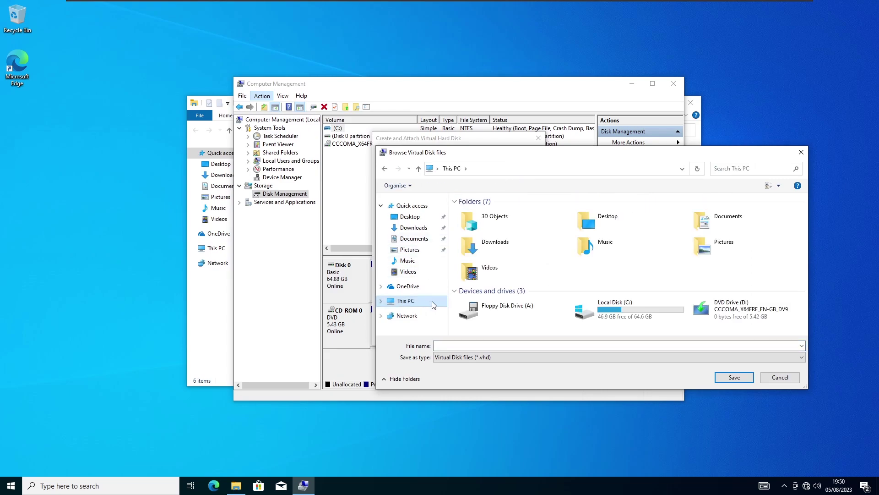
pyautogui.doubleClick(626, 318)
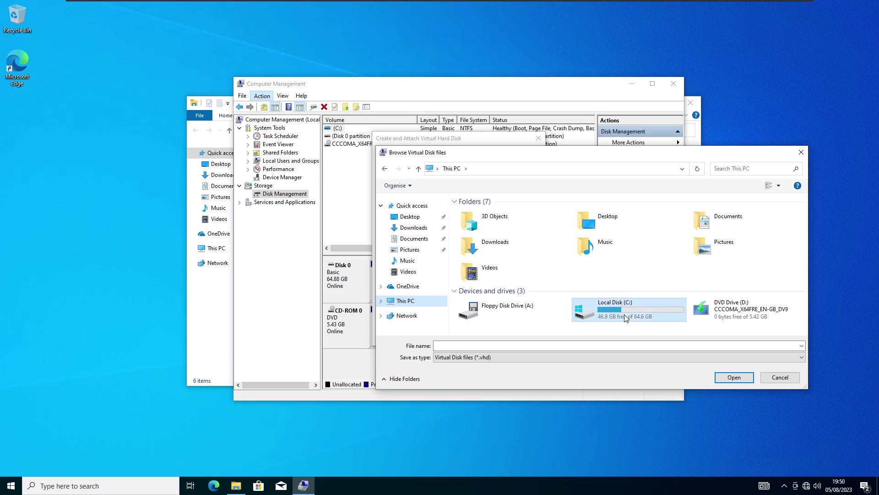
pyautogui.click(503, 347)
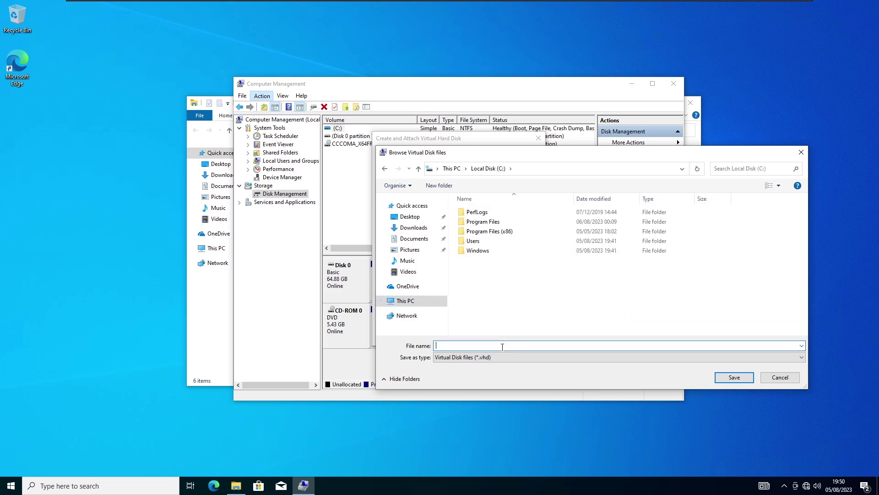
pyautogui.click(734, 379)
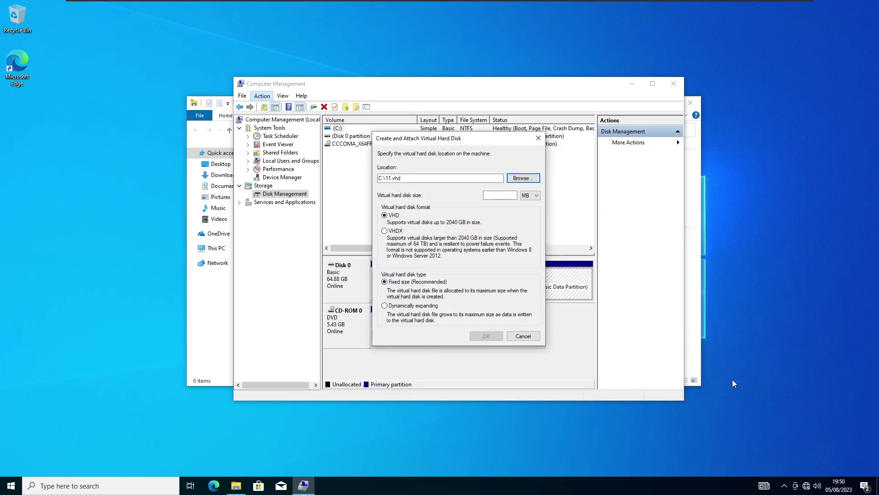
# Step: Set the virtual disk size to 32 GB
pyautogui.click(530, 196)
pyautogui.click(527, 210)
pyautogui.click(496, 196)
pyautogui.write('32')
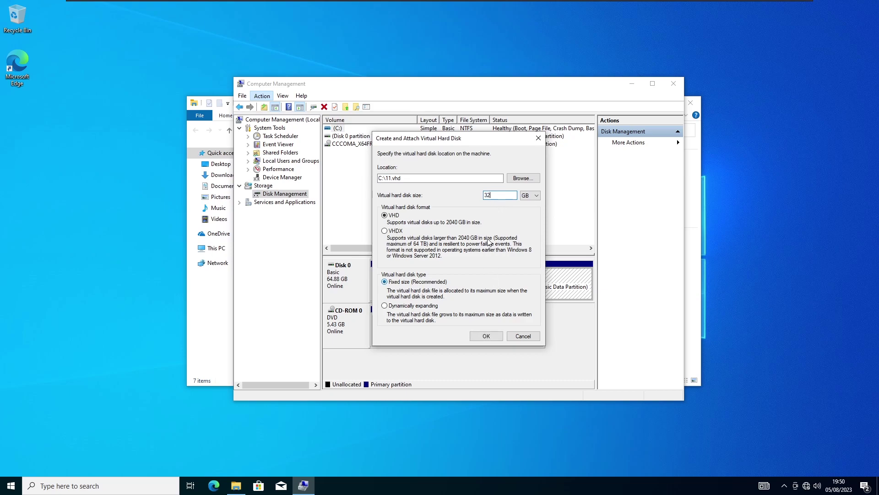
# Step: Create the 32 GB VHD and initialise the new Disk 1 with a GPT partition table
pyautogui.click(487, 336)
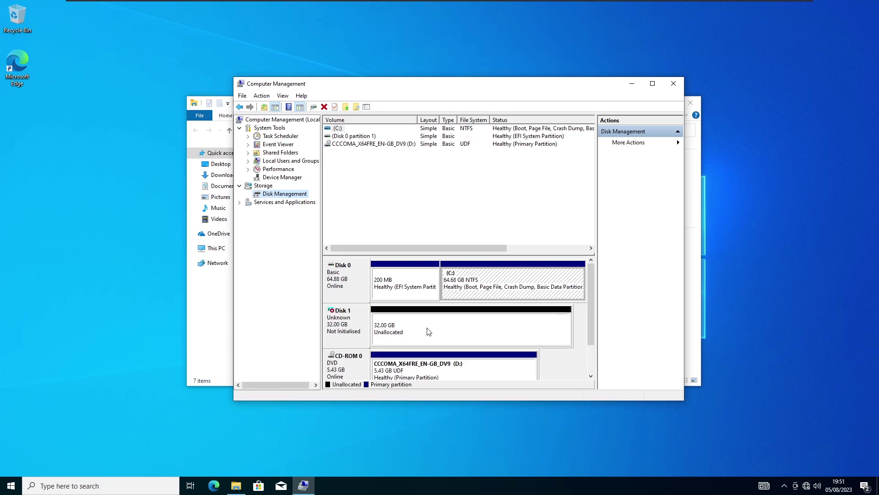
pyautogui.rightClick(353, 320)
pyautogui.click(374, 326)
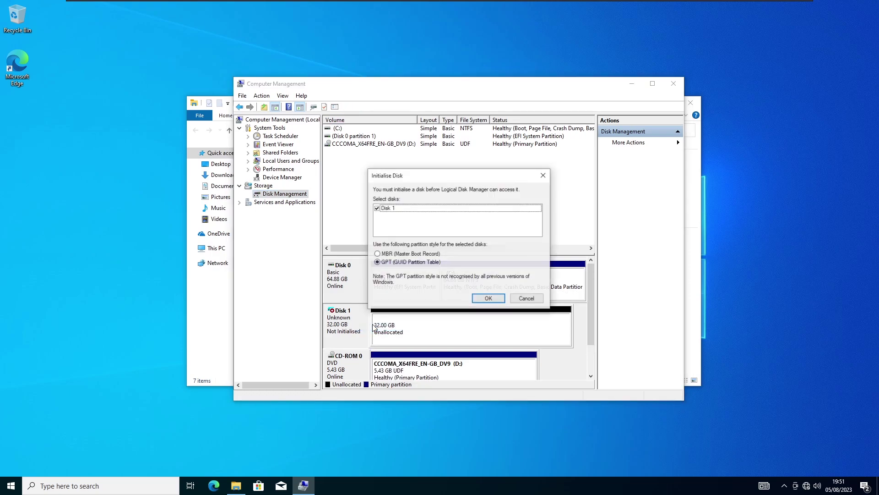
pyautogui.moveTo(389, 175); pyautogui.dragTo(415, 178)
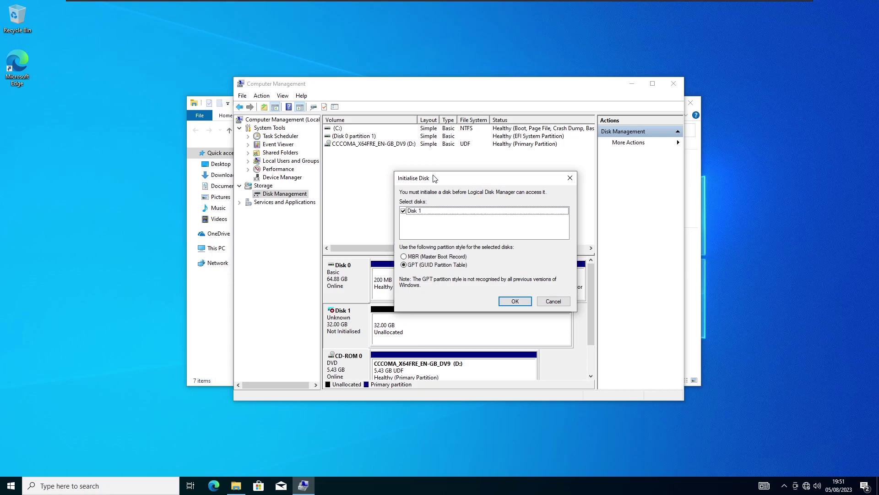
pyautogui.click(519, 301)
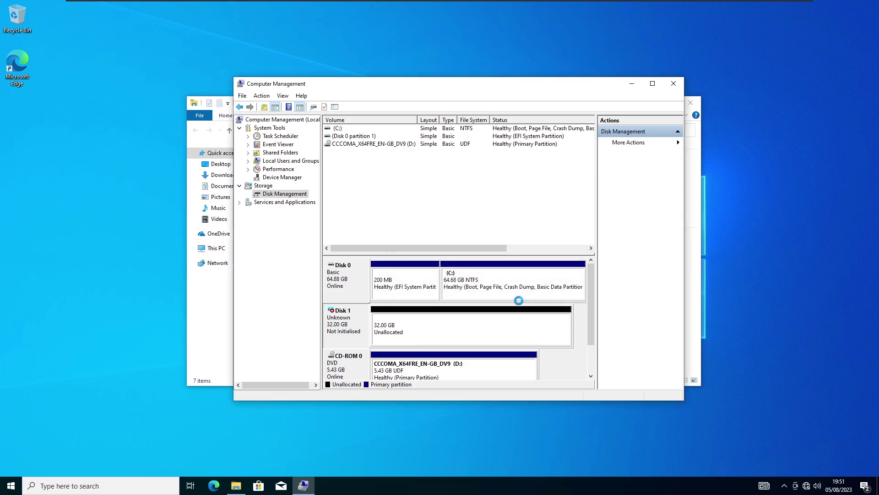
# Step: Close Computer Management and File Explorer, restart, and boot from the SATA CD-ROM into Windows Setup
pyautogui.click(676, 87)
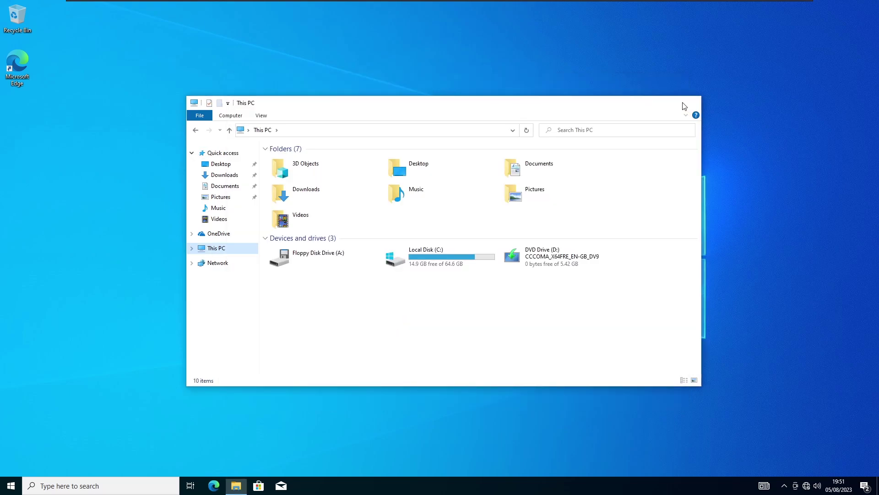
pyautogui.click(687, 102)
pyautogui.click(11, 485)
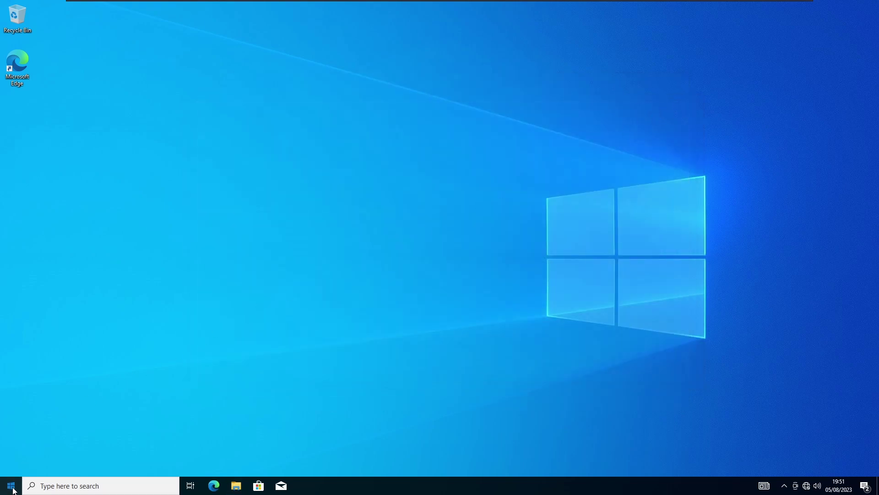
pyautogui.click(9, 466)
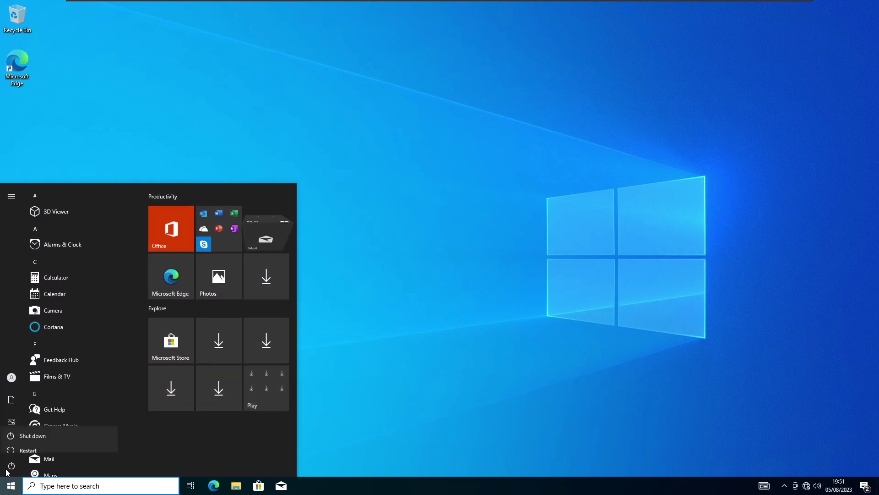
pyautogui.click(28, 449)
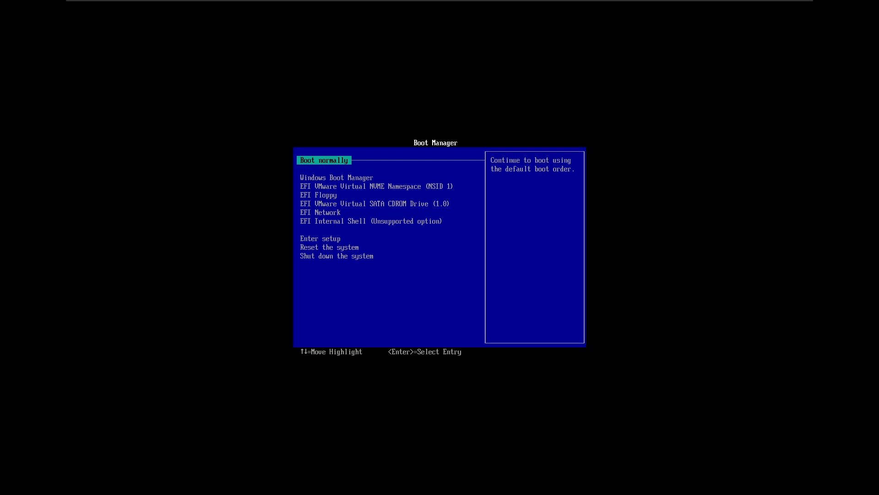
pyautogui.press('Down')
pyautogui.press('Down')
pyautogui.press('Down')
pyautogui.press('Down')
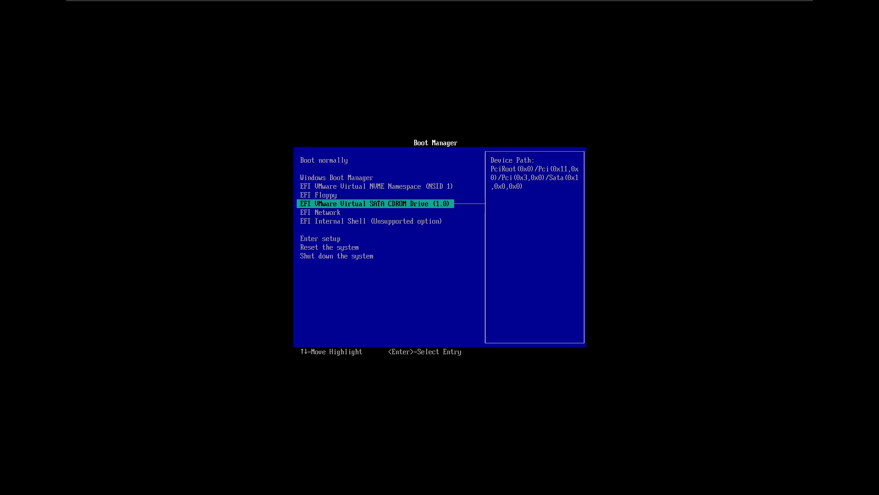
pyautogui.press('Return')
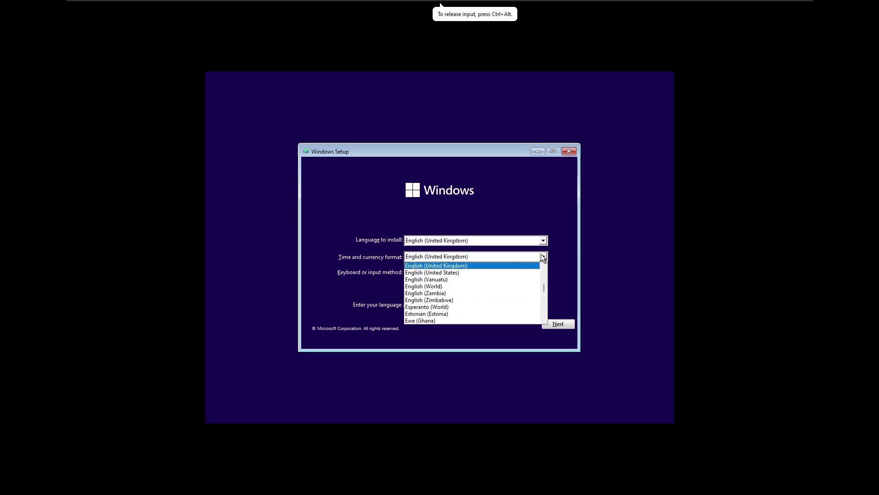
# Step: Choose a US keyboard, skip the product key, try Windows 11 Pro, then return to the edition list
pyautogui.click(567, 259)
pyautogui.click(537, 272)
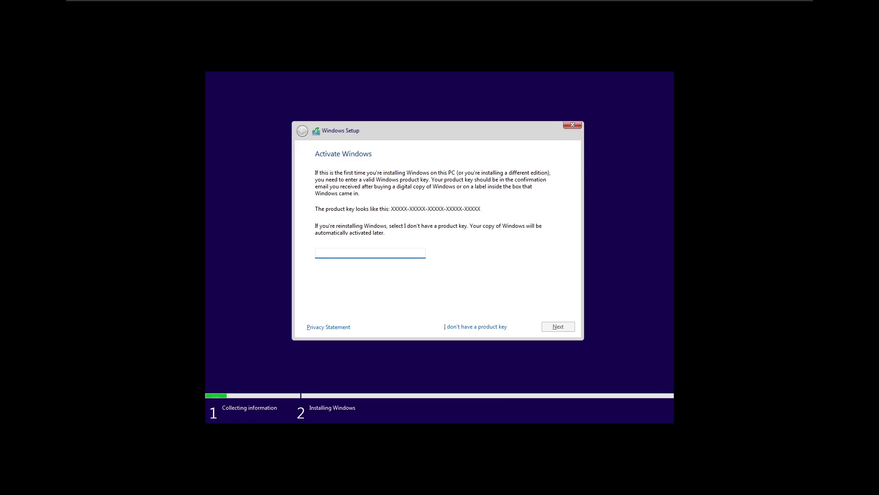
pyautogui.click(483, 327)
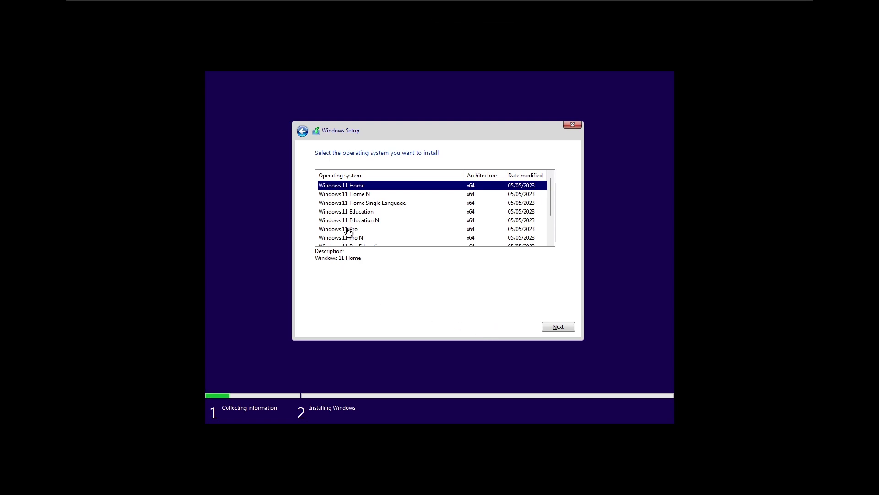
pyautogui.click(348, 230)
pyautogui.click(564, 327)
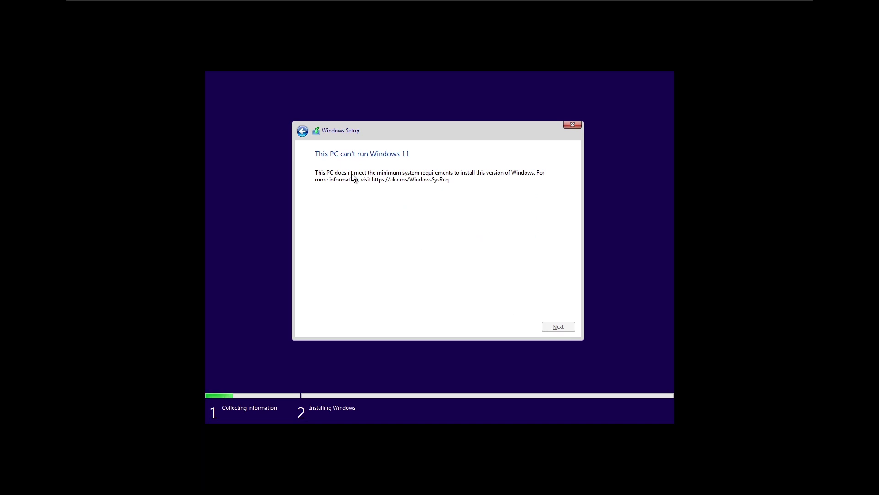
pyautogui.click(302, 131)
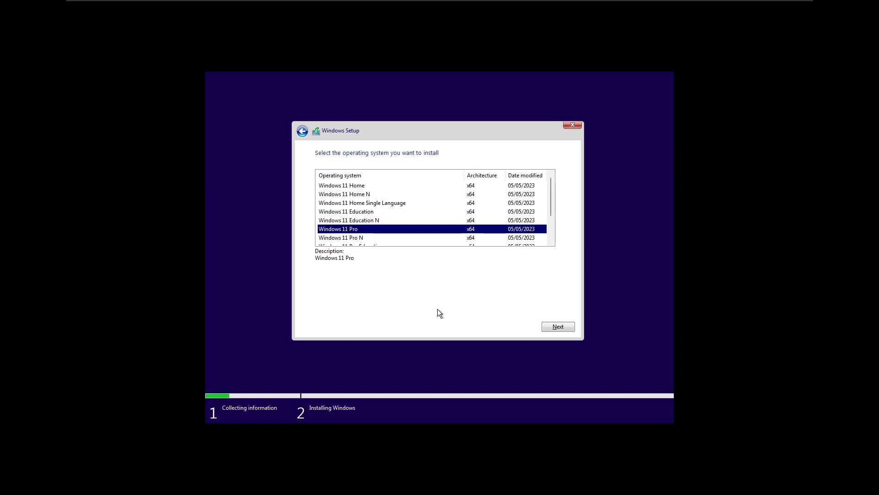
# Step: Launch regedit from a command prompt over Windows Setup
pyautogui.hotkey('shift', 'F10')
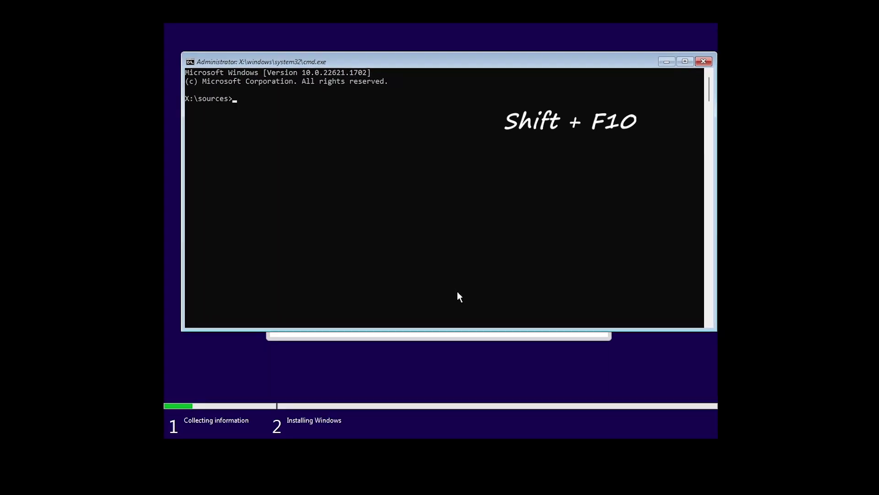
pyautogui.write('reg')
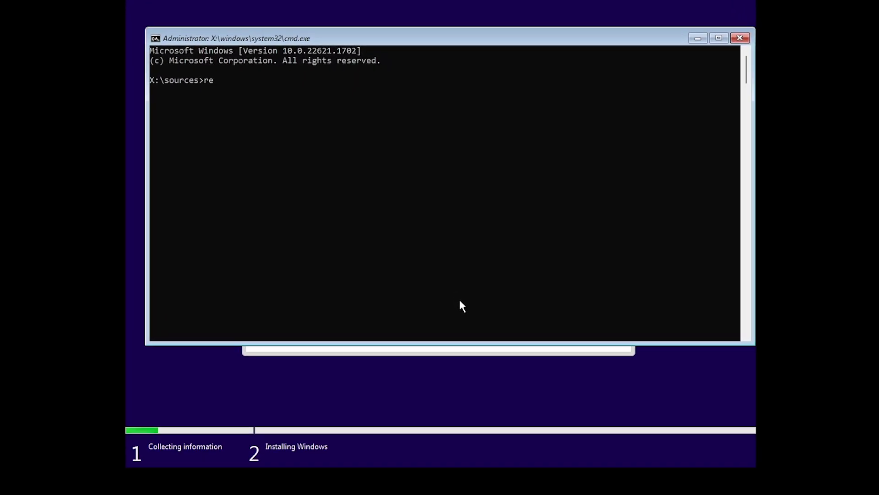
pyautogui.write('edit')
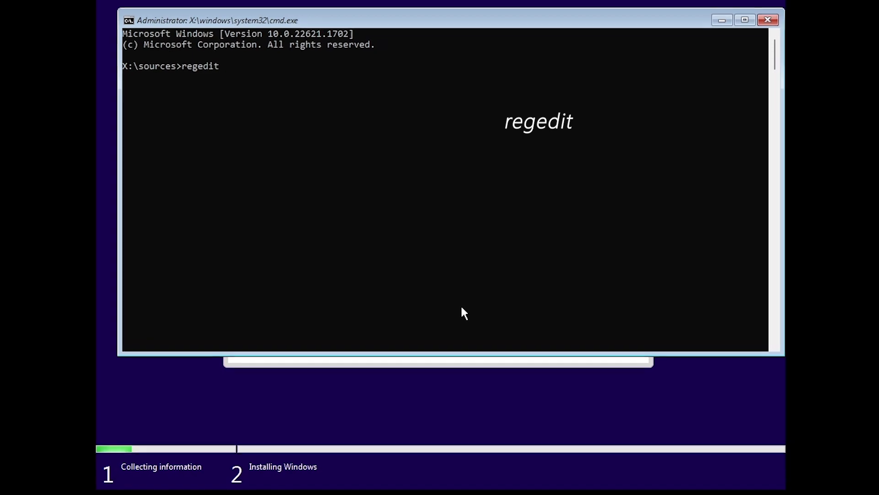
pyautogui.press('Return')
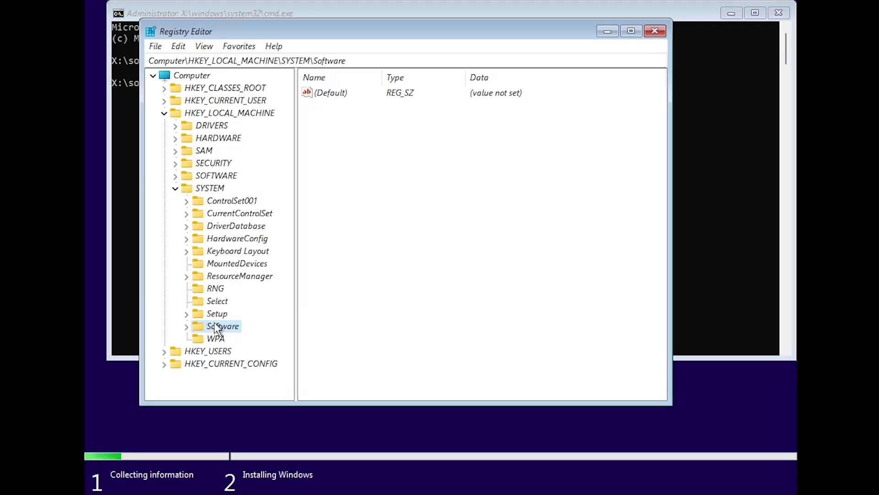
# Step: Add a key named LabConfig under HKEY_LOCAL_MACHINE\SYSTEM\Setup
pyautogui.click(211, 314)
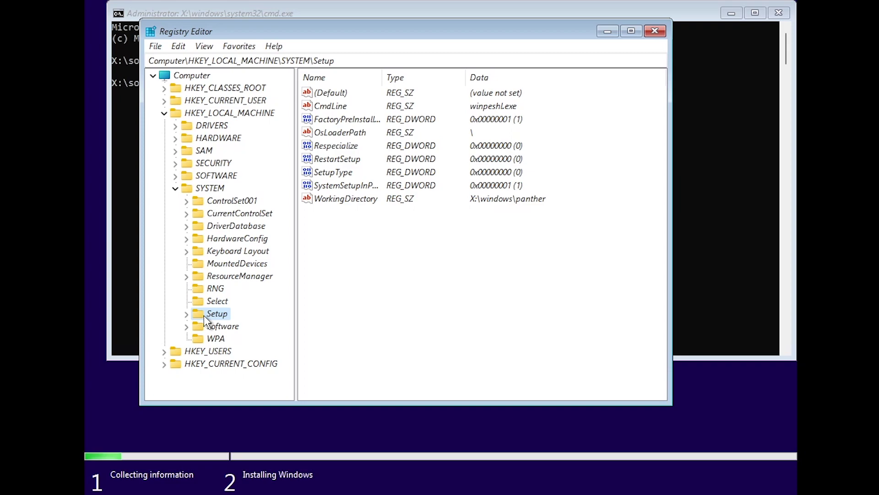
pyautogui.rightClick(350, 305)
pyautogui.moveTo(411, 315)
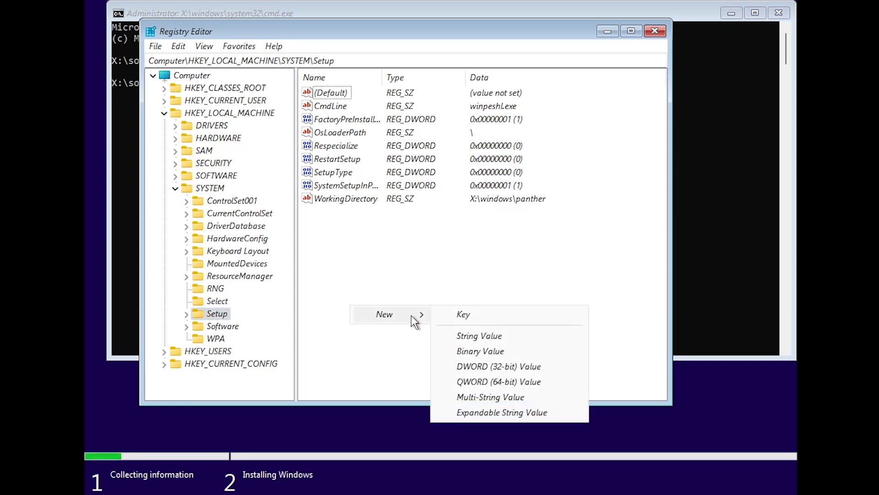
pyautogui.click(463, 315)
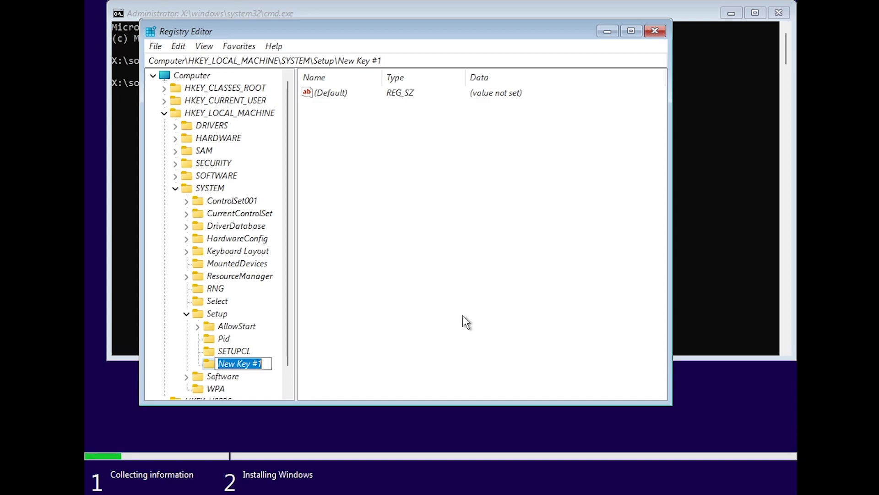
pyautogui.write('Lab')
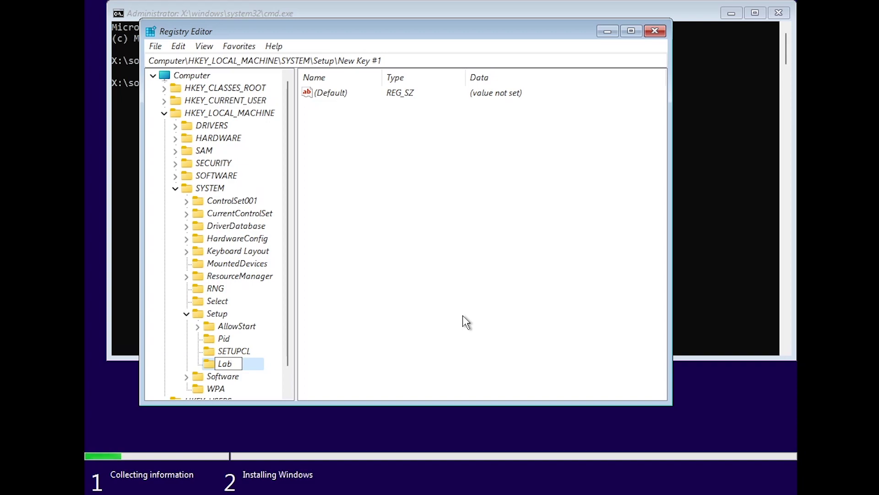
pyautogui.write('Config')
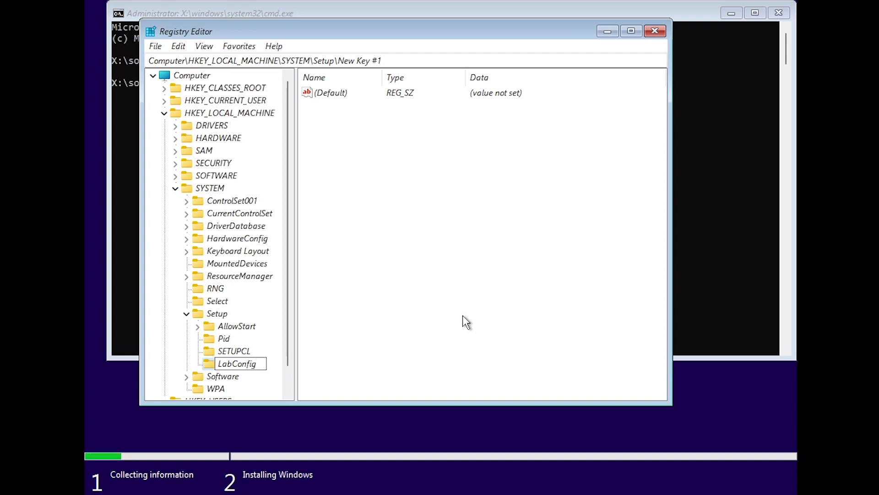
pyautogui.press('Return')
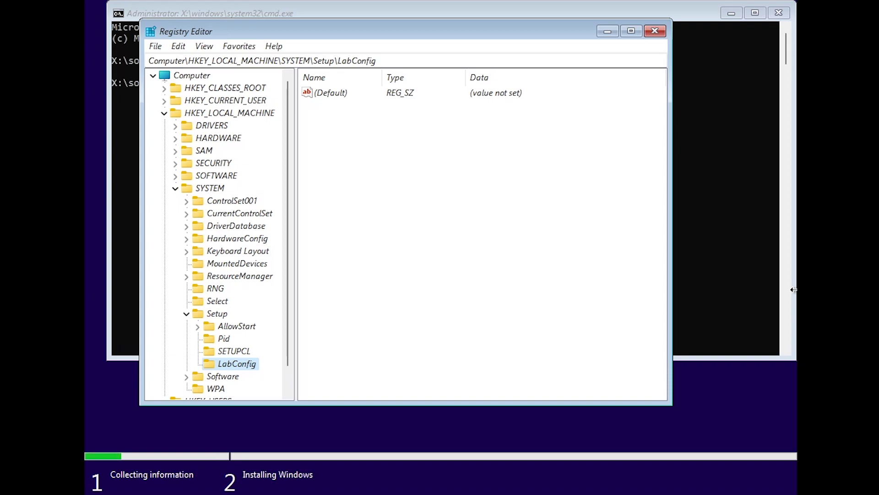
# Step: Add a DWORD (32-bit) value named BypassTPMCheck to LabConfig
pyautogui.rightClick(375, 211)
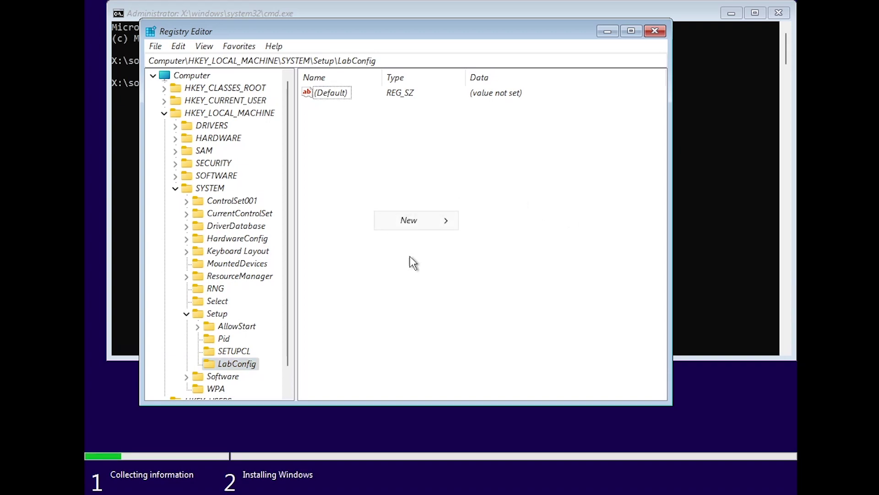
pyautogui.moveTo(410, 225)
pyautogui.click(516, 272)
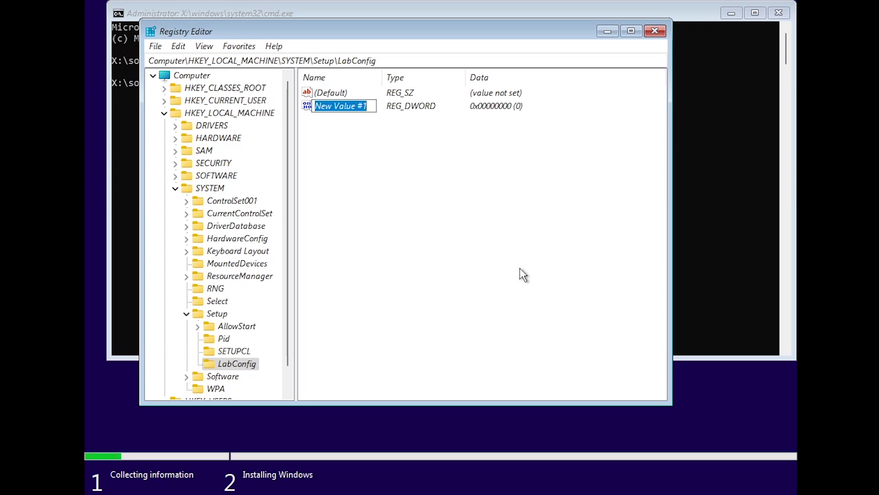
pyautogui.write('Bypa')
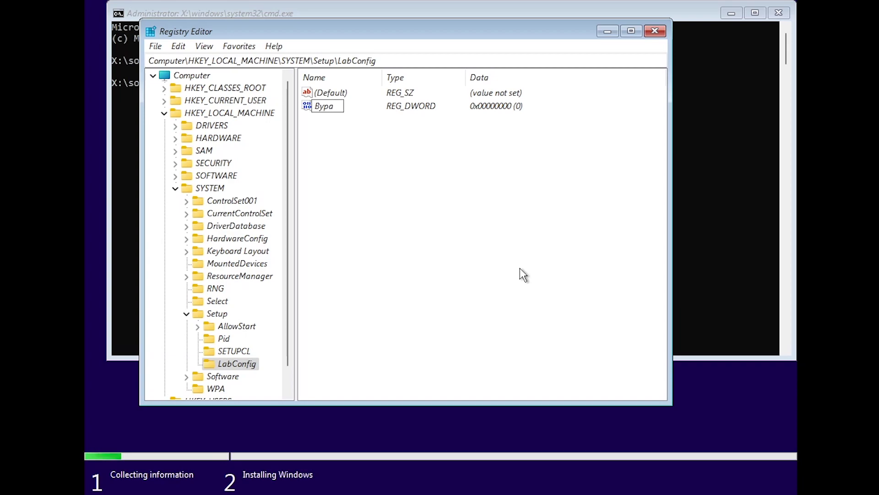
pyautogui.write('ssTPM')
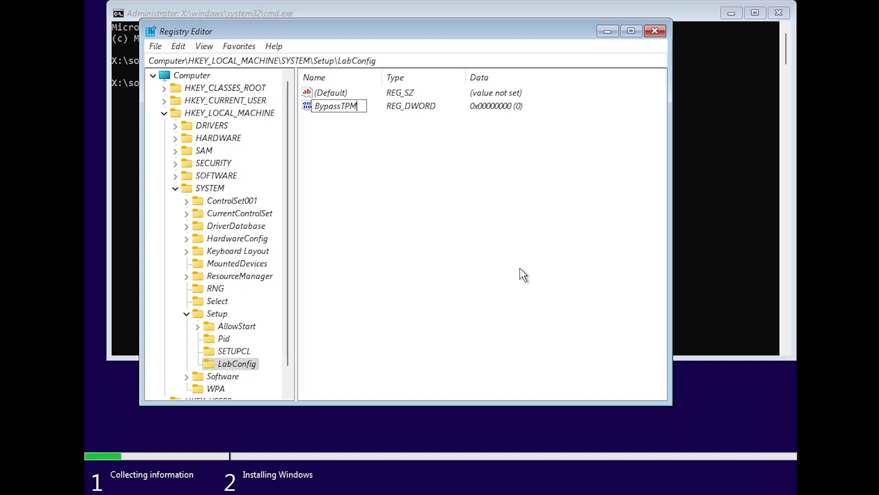
pyautogui.write('Chec')
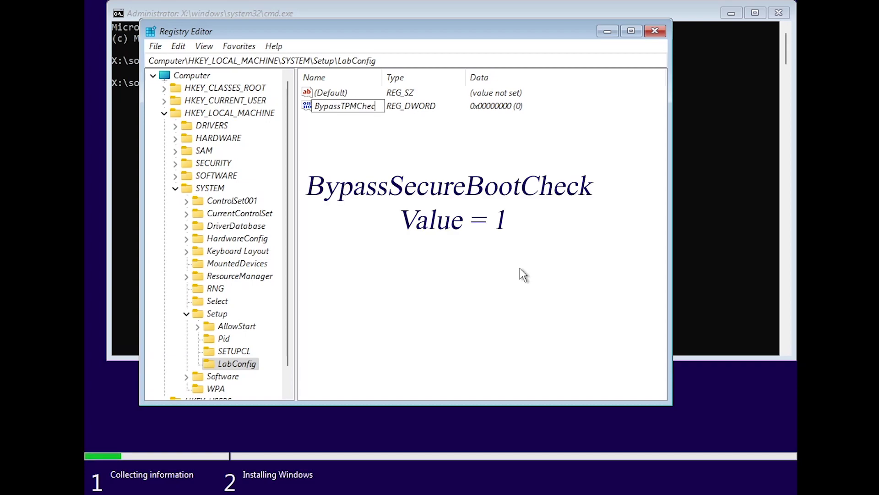
pyautogui.write('k')
# Step: Add a DWORD value BypassSecureBootCheck to LabConfig with data 1
pyautogui.rightClick(400, 174)
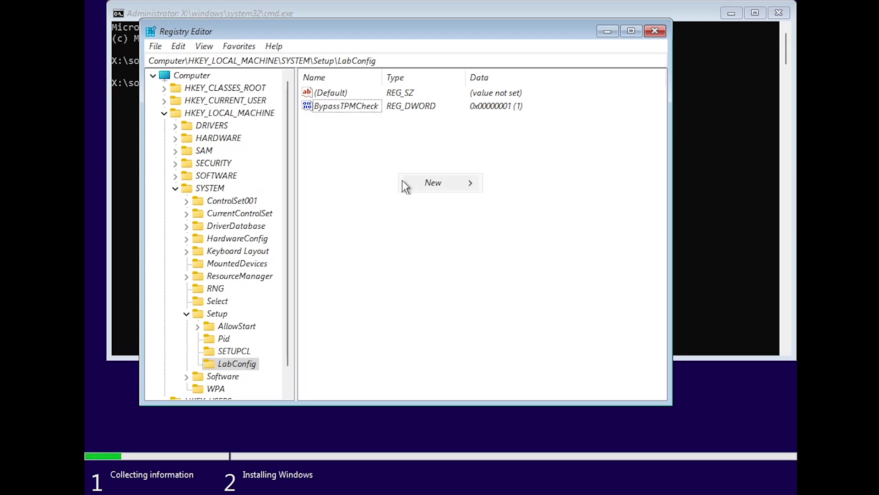
pyautogui.moveTo(423, 185)
pyautogui.click(551, 238)
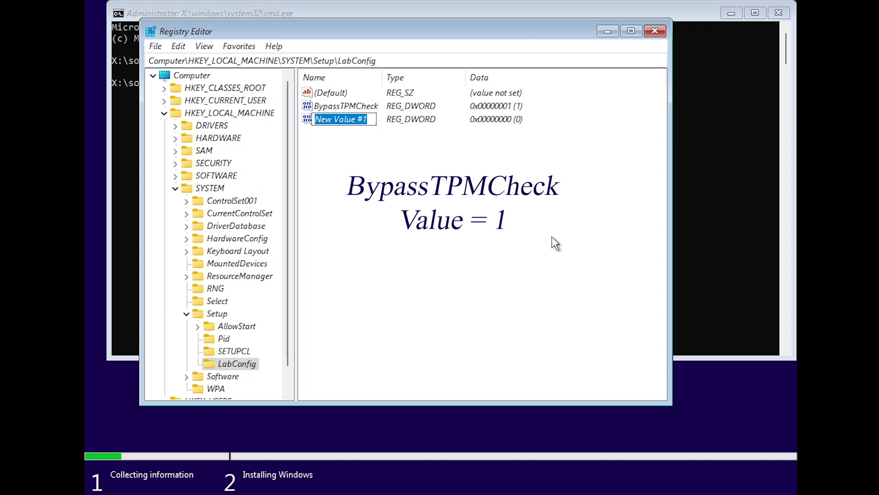
pyautogui.write('By')
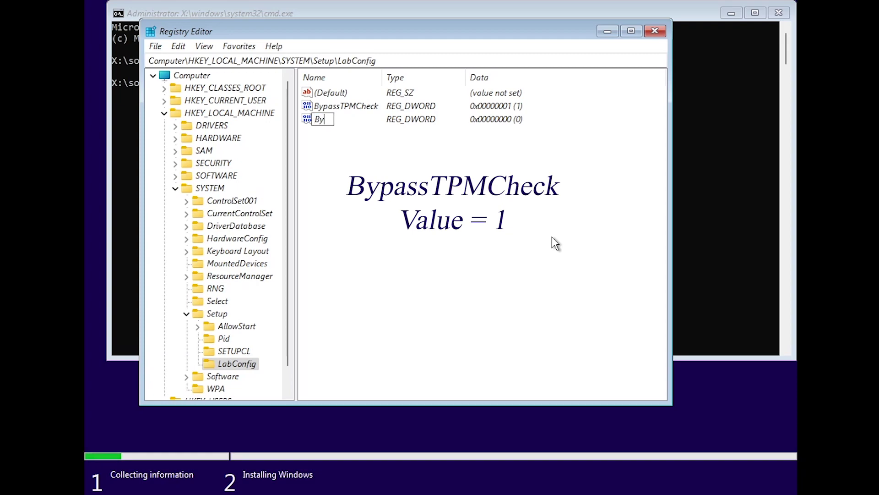
pyautogui.write('pass')
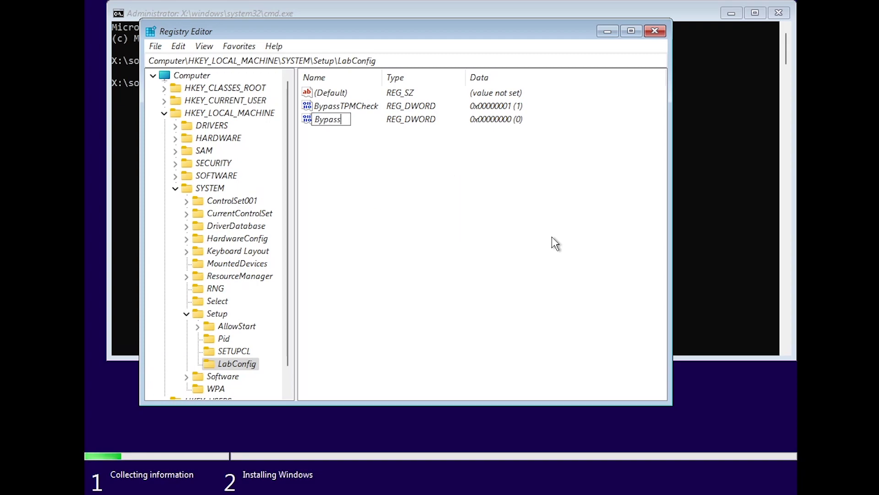
pyautogui.write('Secu')
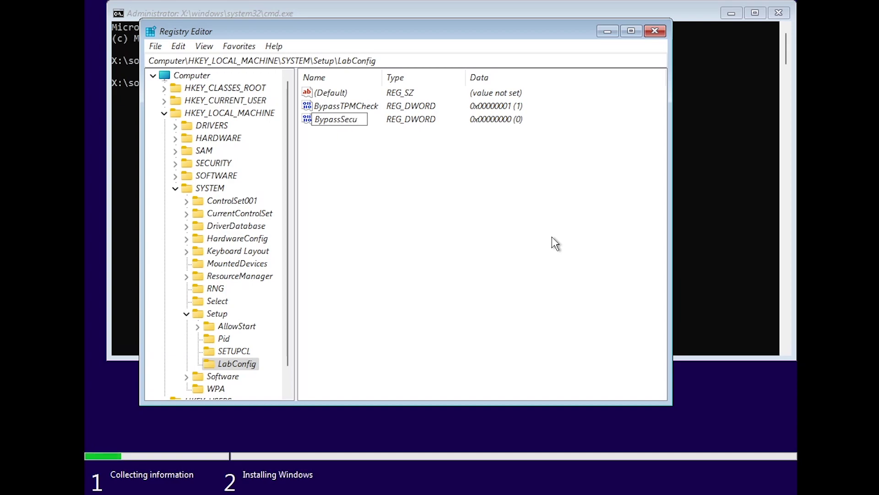
pyautogui.write('reBootChe')
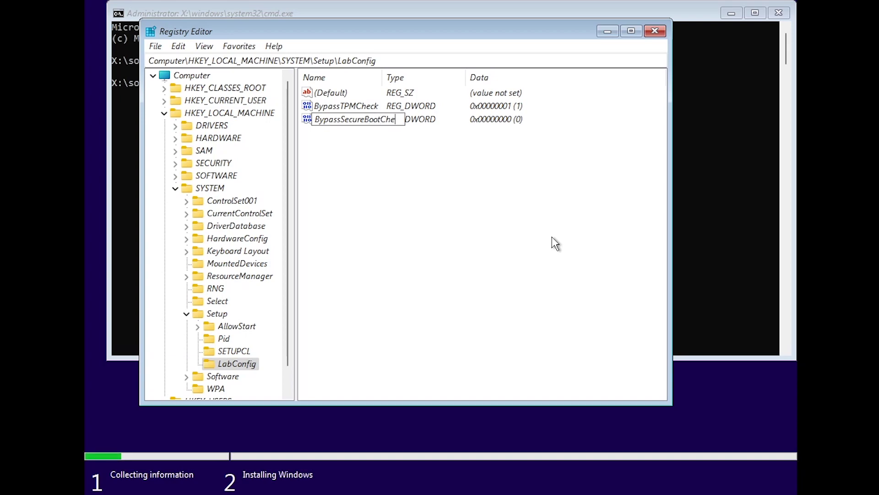
pyautogui.write('ck')
pyautogui.press('Return')
pyautogui.press('Return')
pyautogui.write('1')
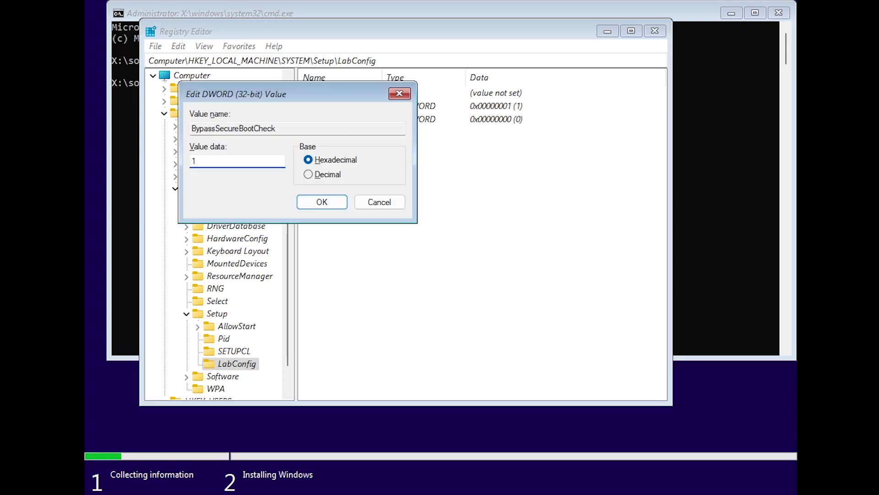
pyautogui.click(326, 202)
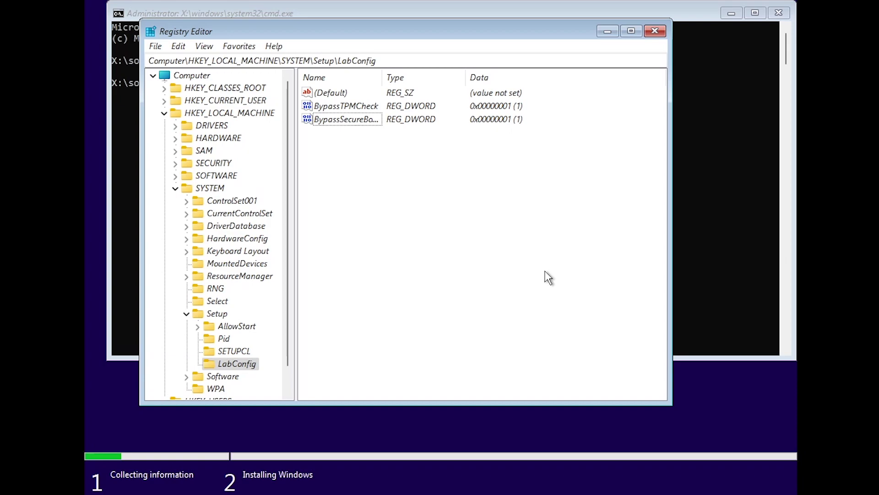
# Step: Add a DWORD value BypassRAMCheck to LabConfig with data 1
pyautogui.rightClick(507, 271)
pyautogui.moveTo(537, 278)
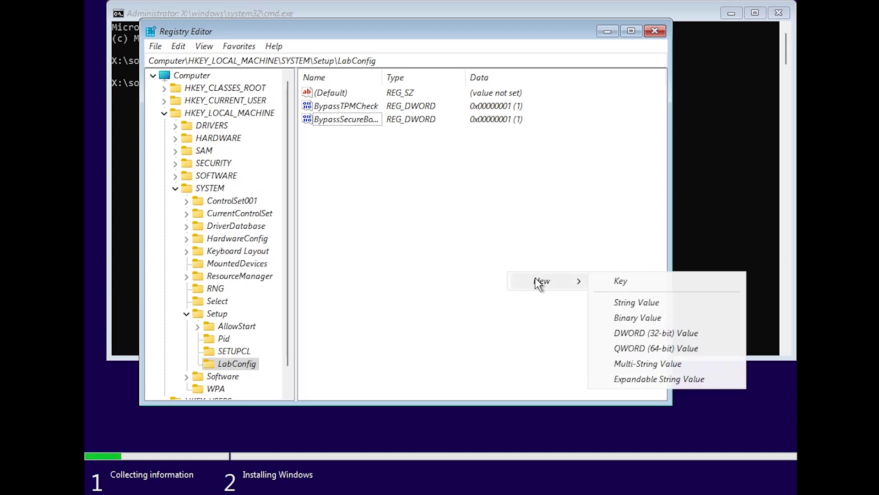
pyautogui.click(626, 338)
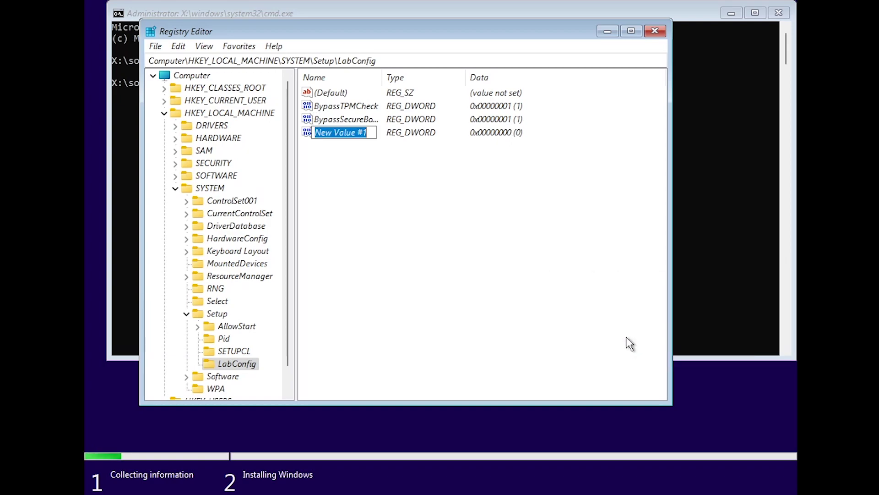
pyautogui.write('By')
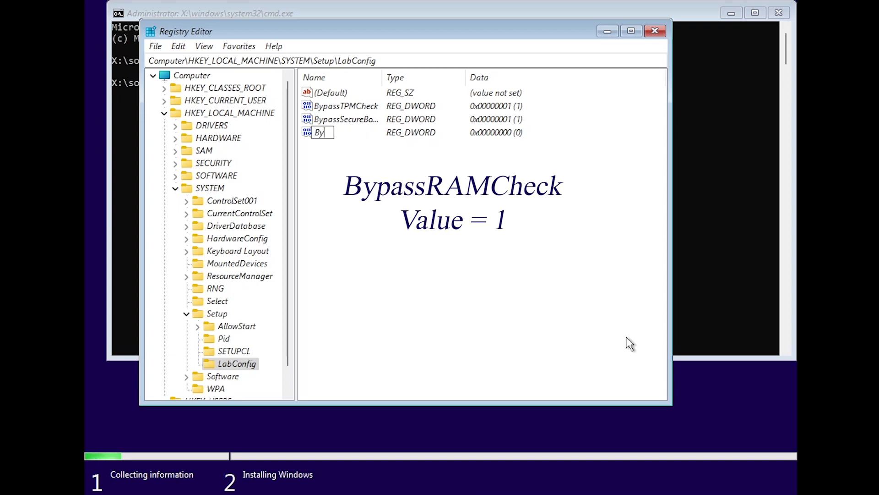
pyautogui.write('pass')
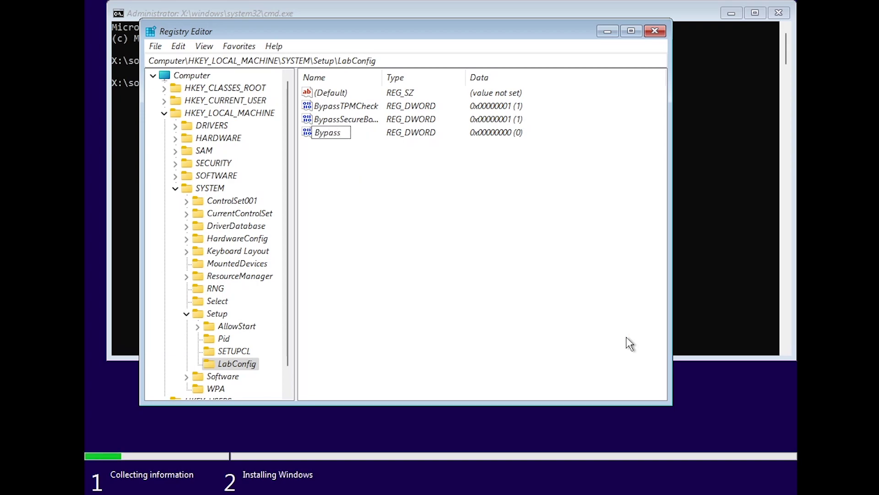
pyautogui.write('RAMCheck')
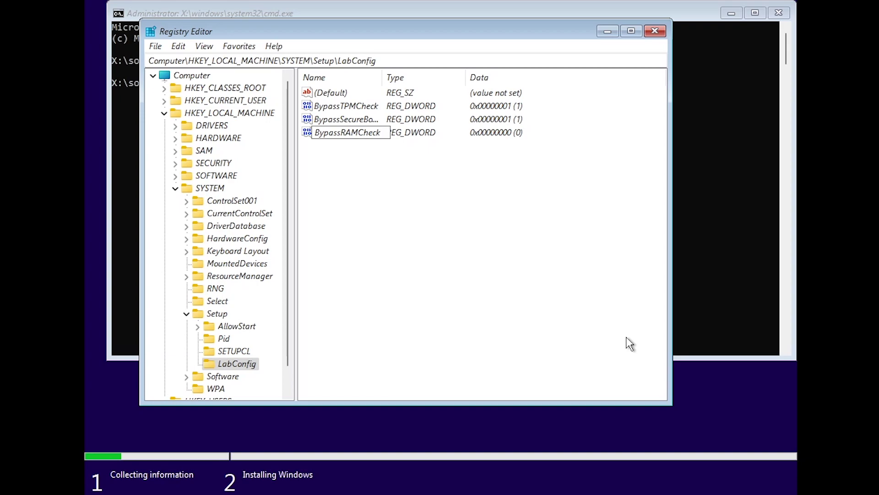
pyautogui.press('Return')
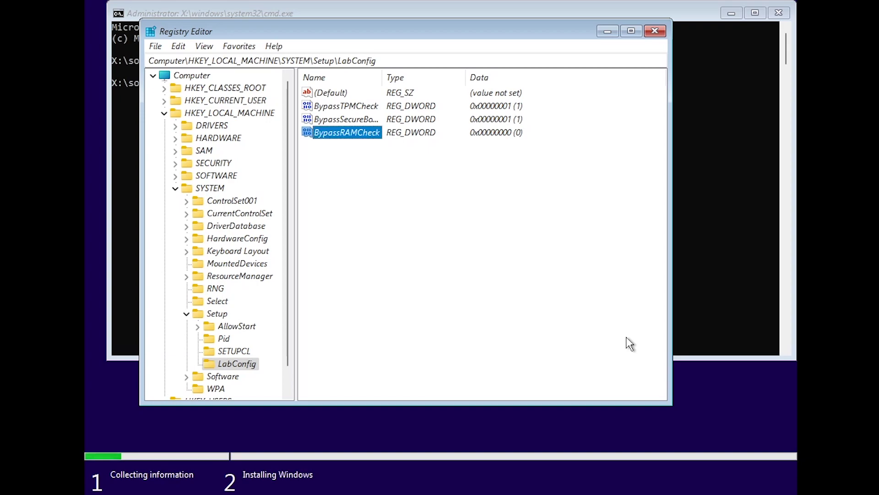
pyautogui.press('Return')
pyautogui.write('1')
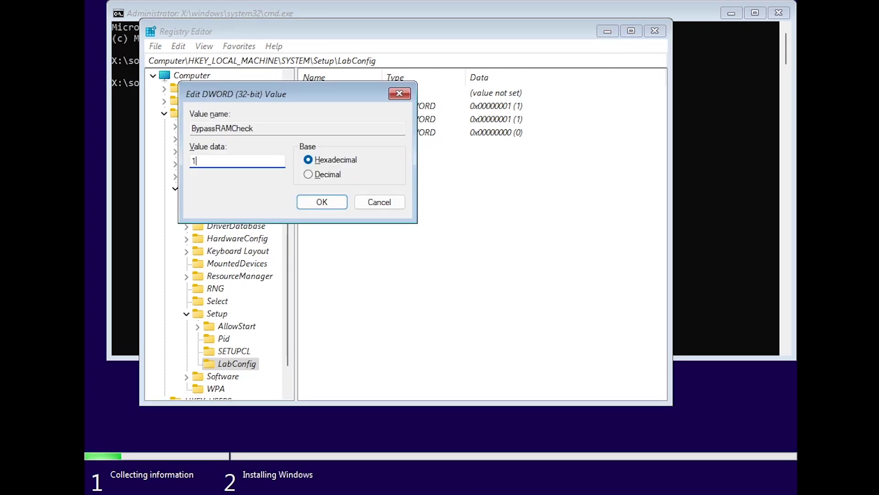
pyautogui.click(333, 203)
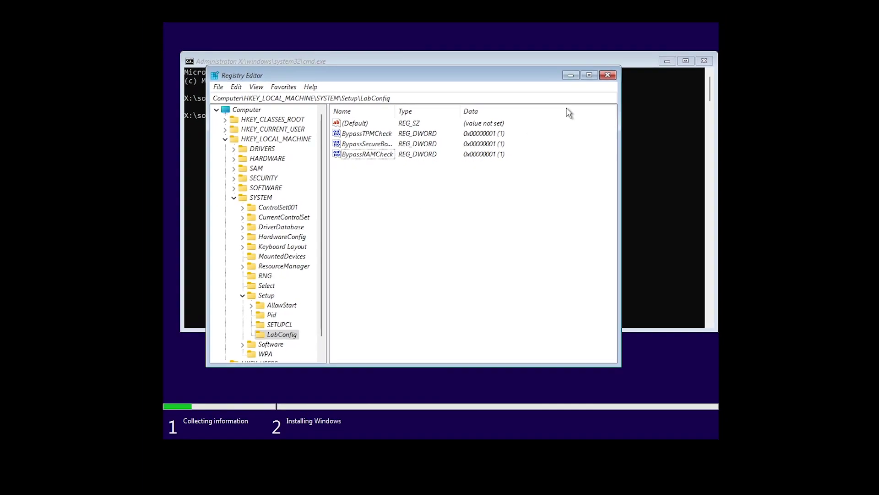
# Step: Close Registry Editor and the command prompt, accept the licence terms, and reach the installation-type page
pyautogui.click(636, 49)
pyautogui.click(663, 87)
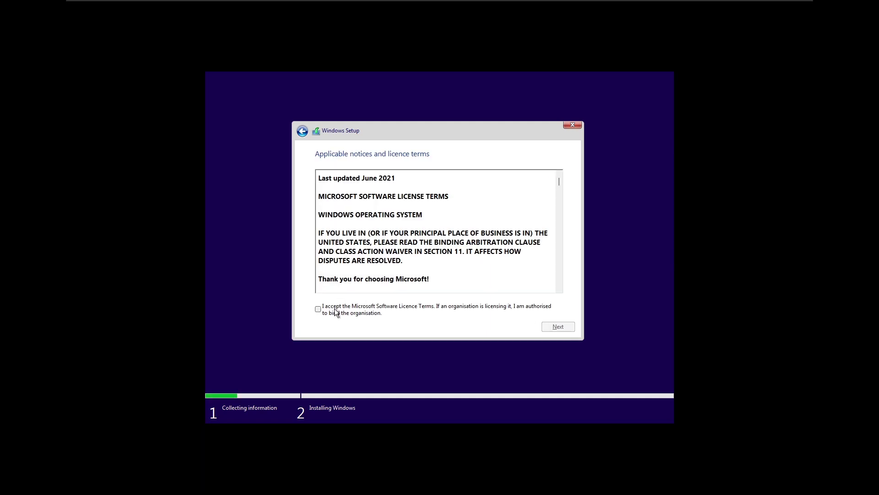
pyautogui.click(335, 312)
pyautogui.click(564, 328)
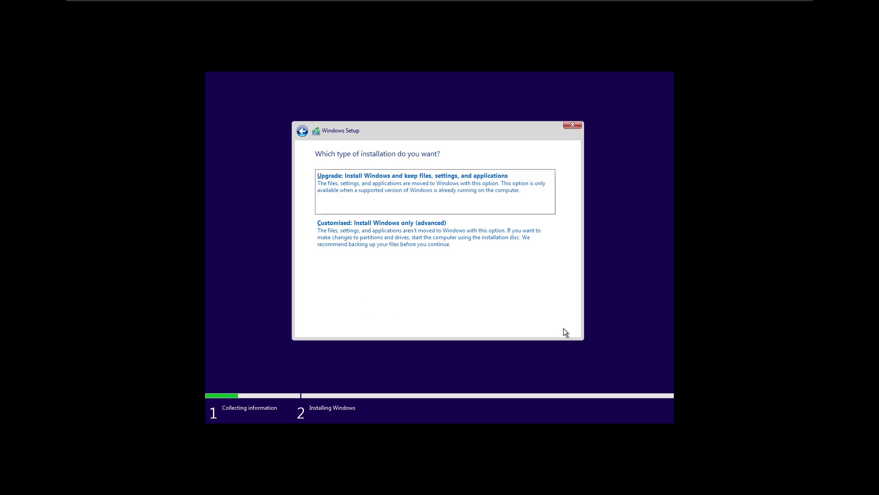
pyautogui.click(422, 247)
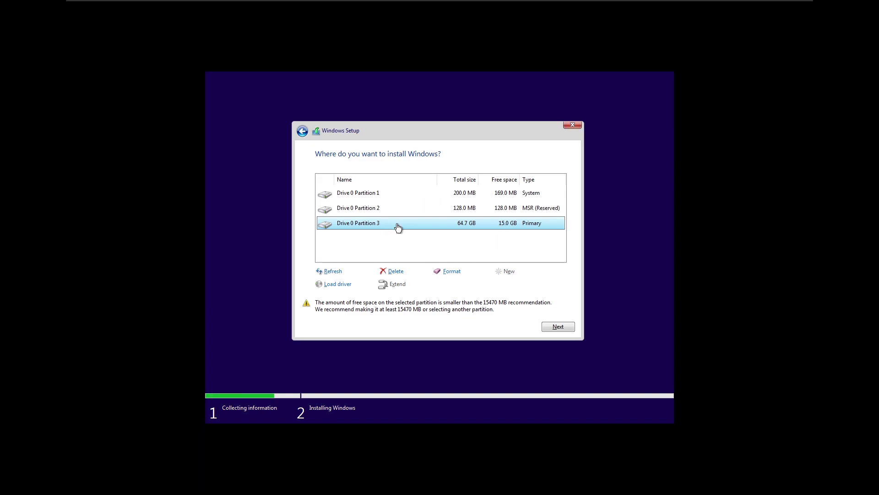
pyautogui.click(302, 131)
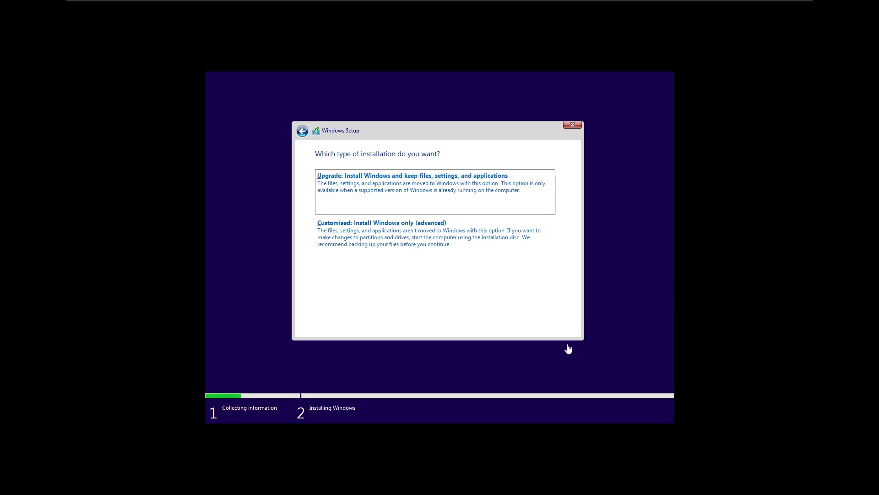
pyautogui.click(552, 315)
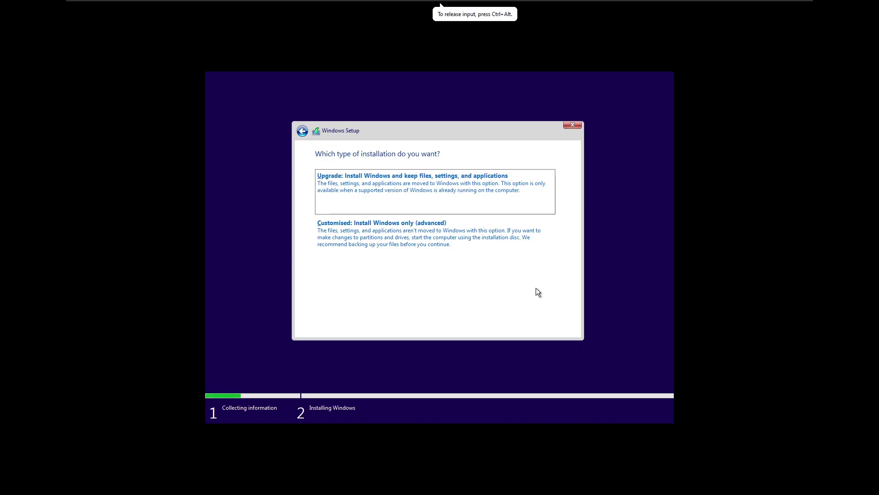
# Step: Start DiskPart from a command prompt over Windows Setup
pyautogui.hotkey('shift', 'F10')
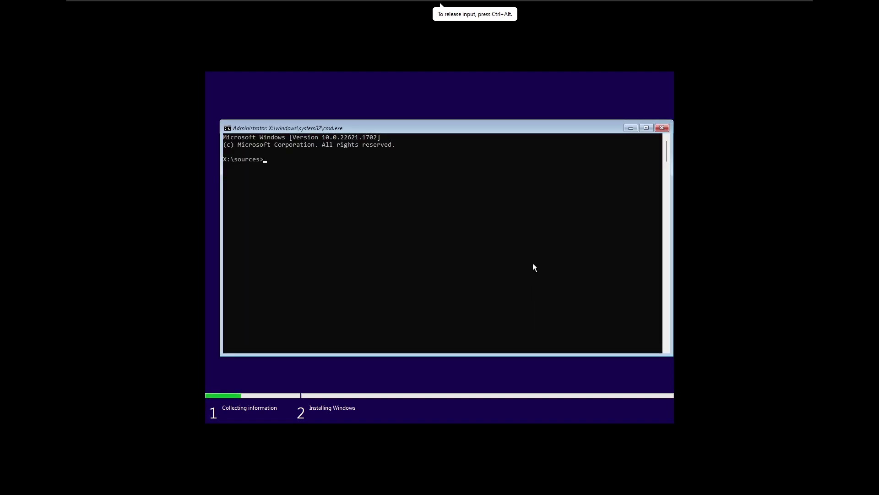
pyautogui.write('di')
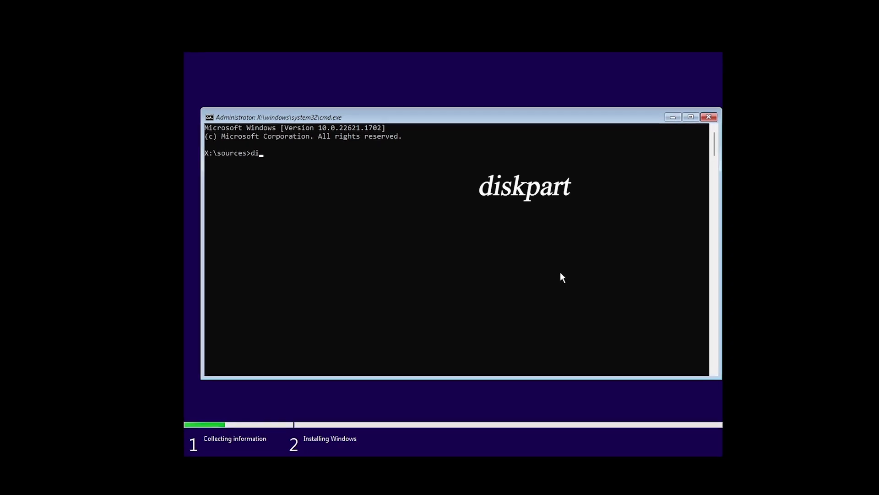
pyautogui.write('skp')
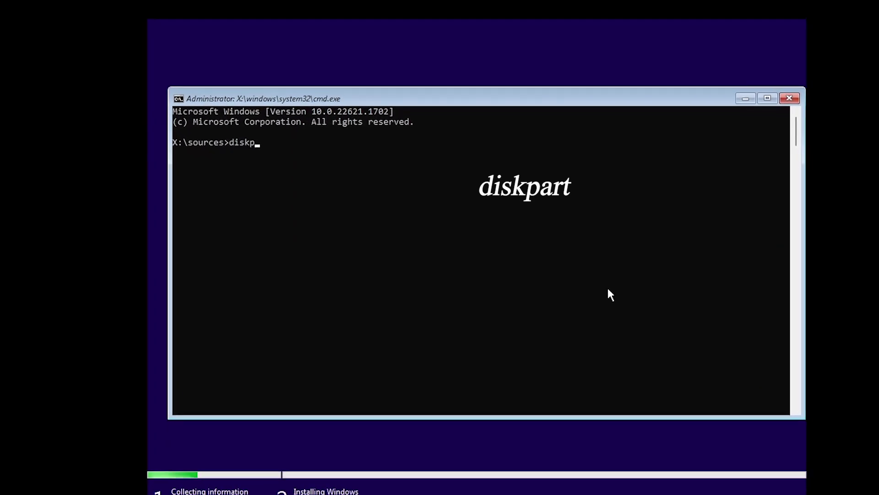
pyautogui.write('art')
pyautogui.press('Return')
# Step: List the disks, select disk 0, and list volumes to find the C: volume
pyautogui.write('l')
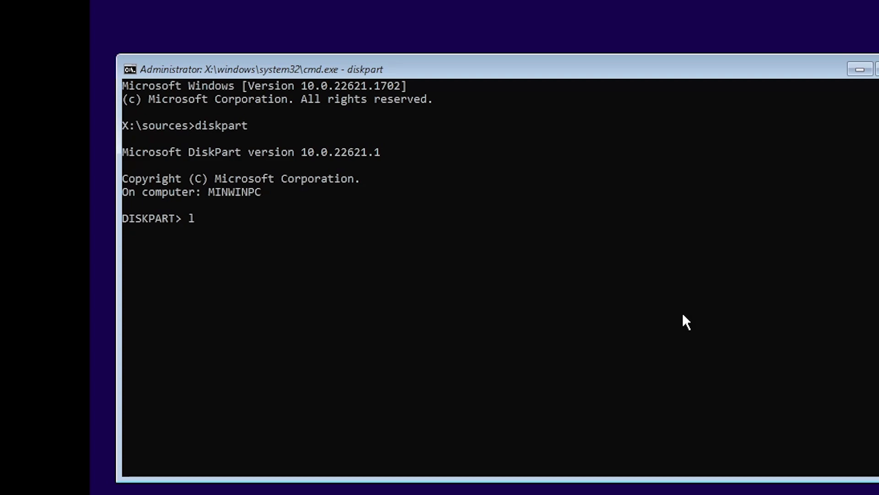
pyautogui.write('ist')
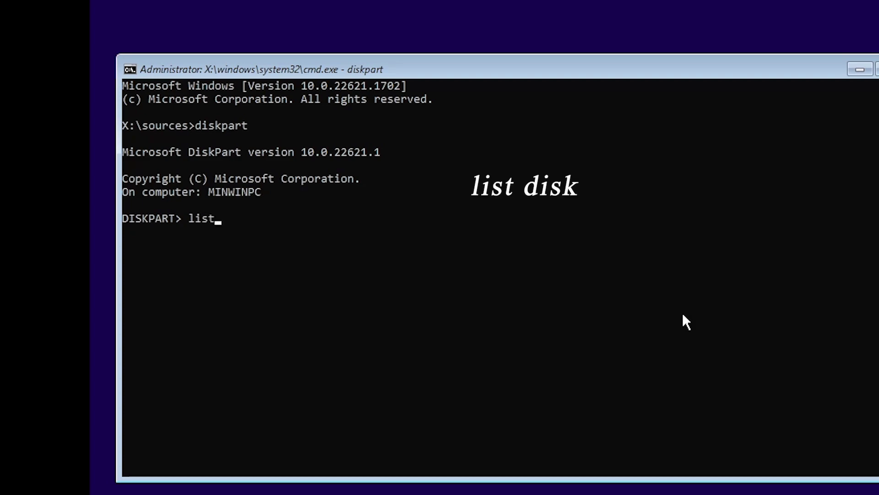
pyautogui.write(' disk')
pyautogui.press('Return')
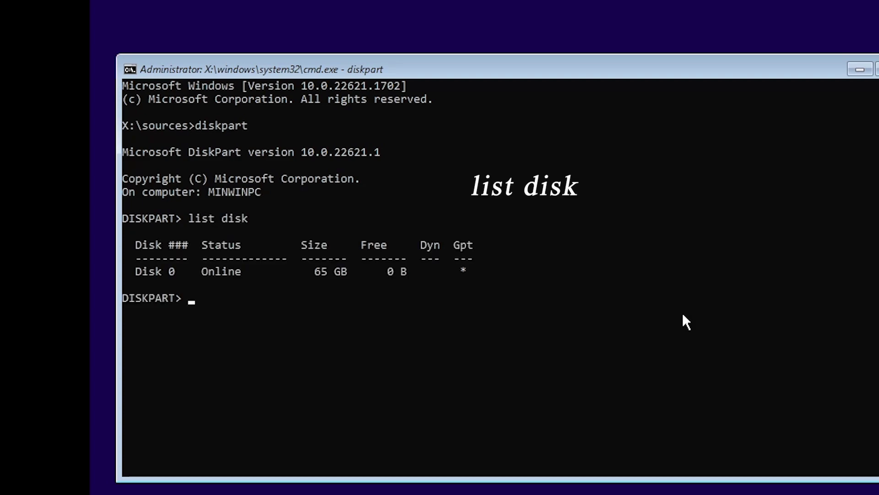
pyautogui.write('select ')
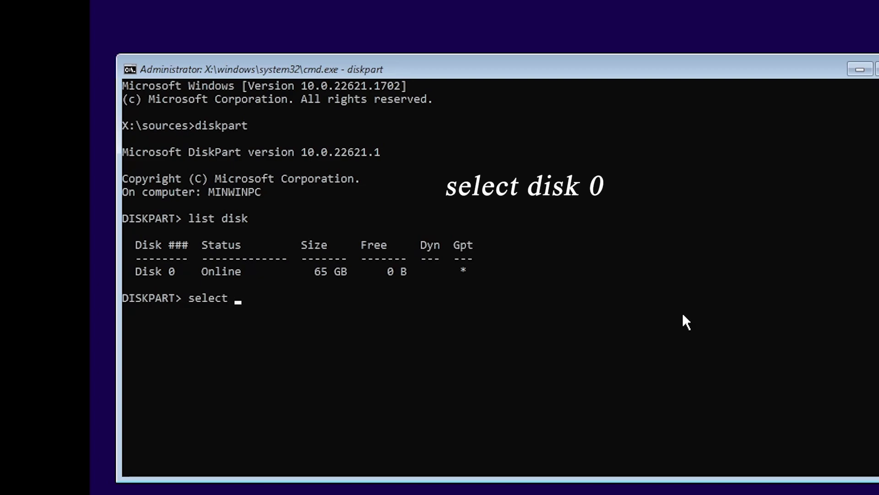
pyautogui.write('disk 0')
pyautogui.press('Return')
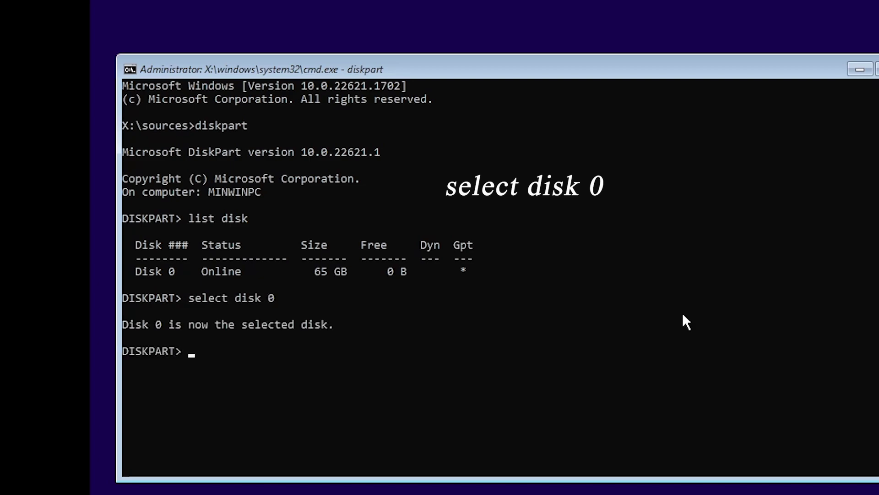
pyautogui.write('list volume')
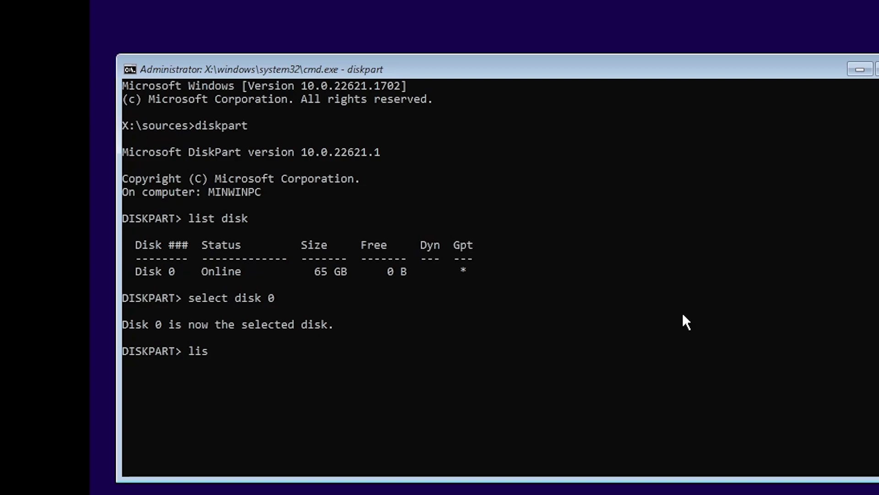
pyautogui.press('Return')
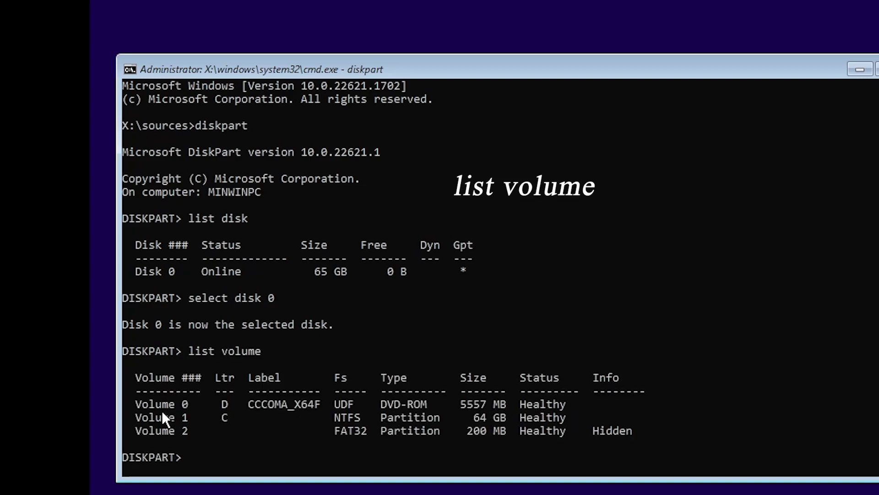
pyautogui.moveTo(134, 413); pyautogui.dragTo(570, 422)
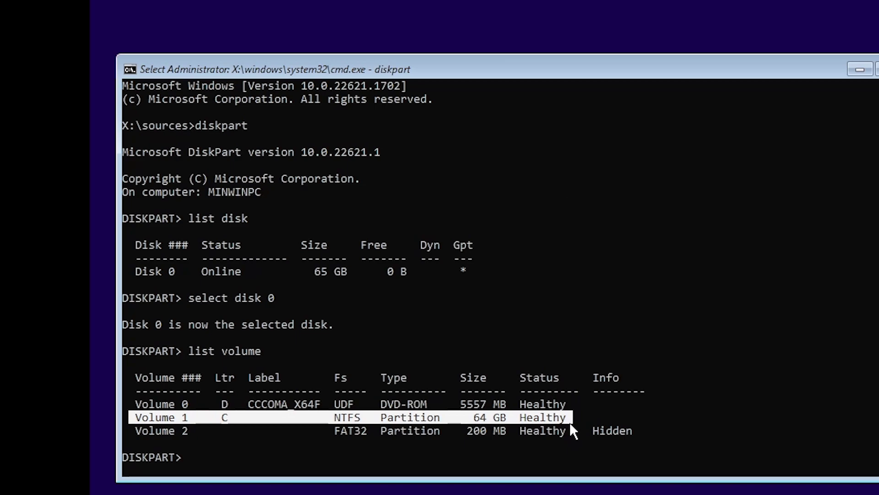
pyautogui.click(604, 417)
pyautogui.write('select')
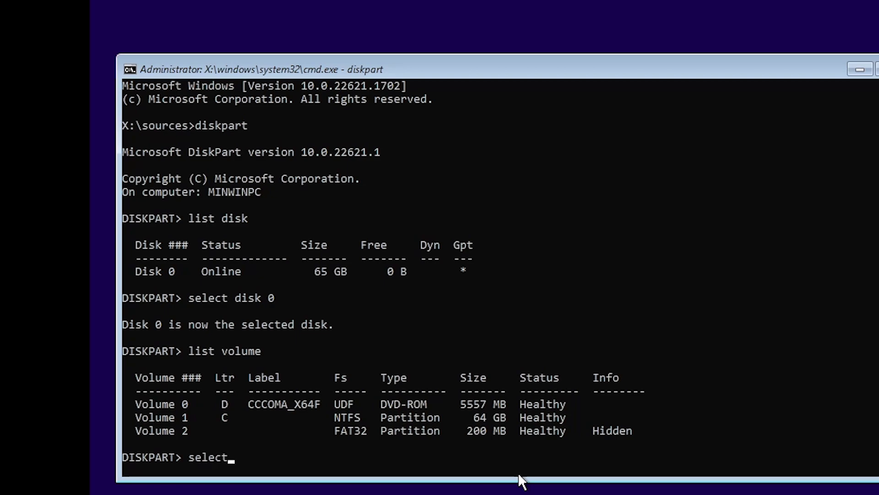
# Step: Select and attach the virtual disk file c:\11.vhd, then exit DiskPart
pyautogui.write('vdisk file=c:\\')
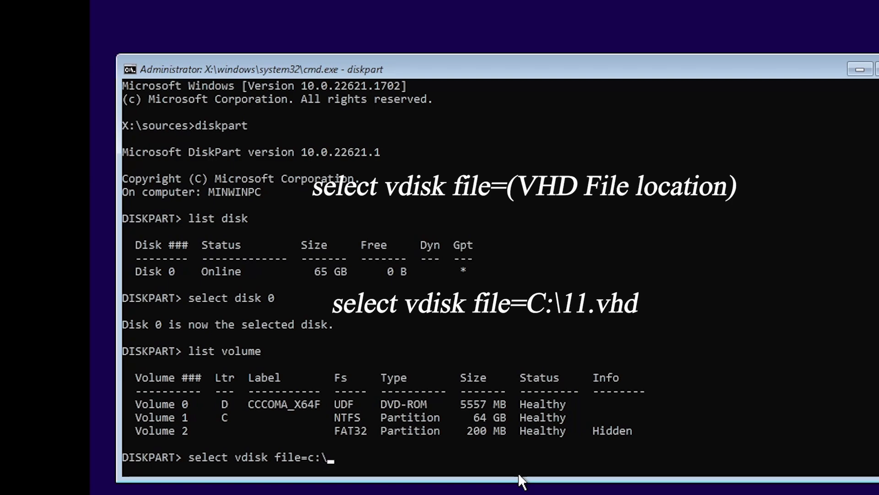
pyautogui.write('11.vhd')
pyautogui.press('Return')
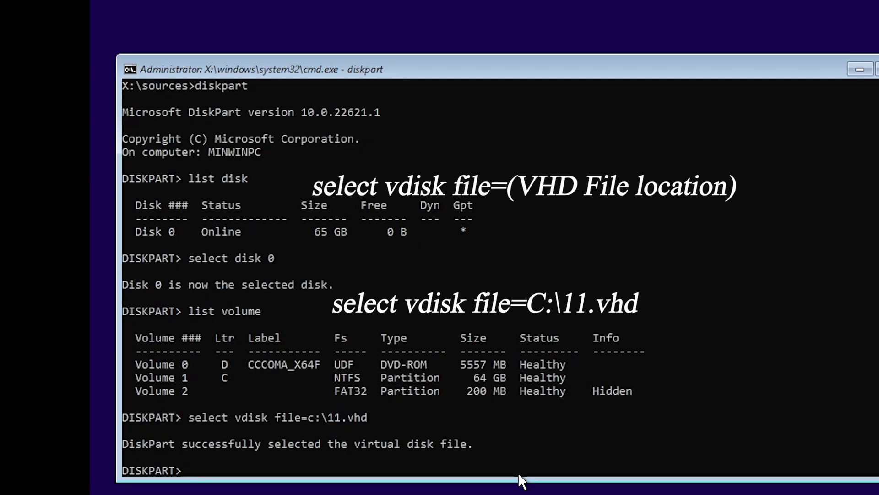
pyautogui.write('att')
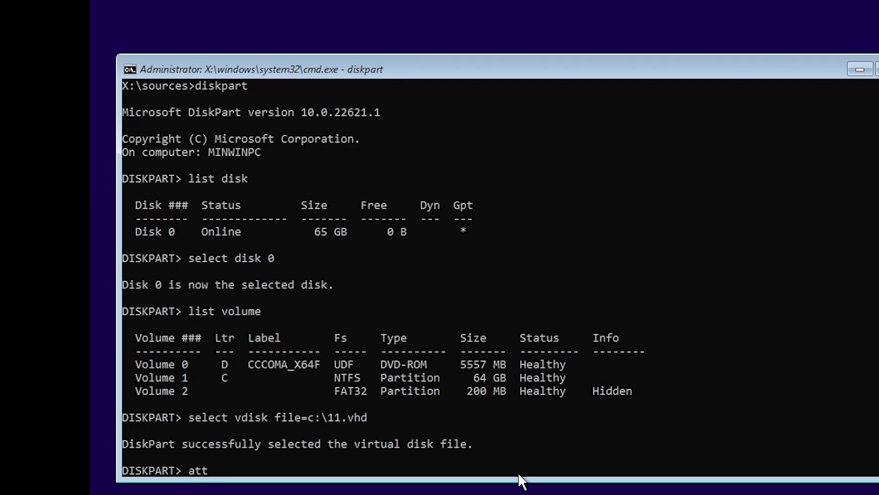
pyautogui.write('ach')
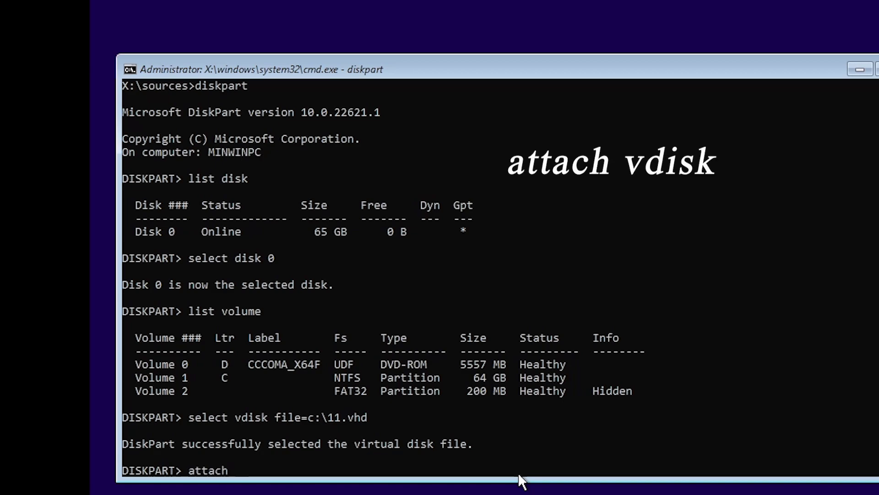
pyautogui.write(' vdi')
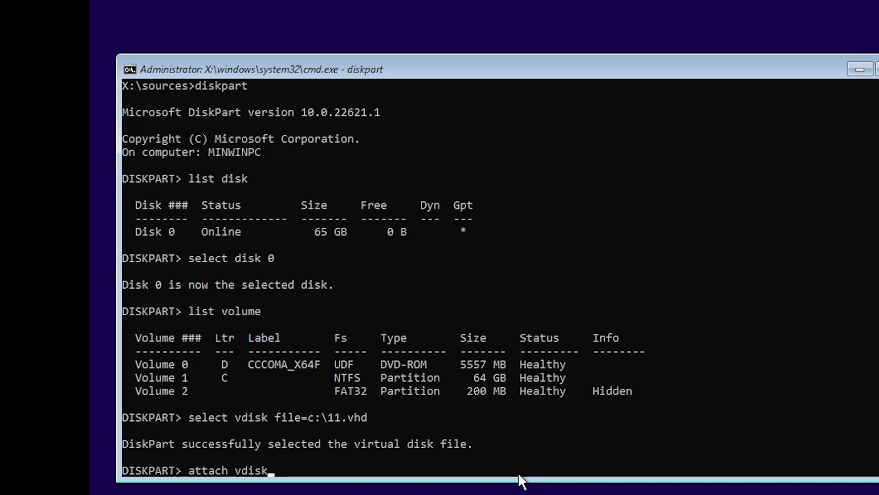
pyautogui.write('sk')
pyautogui.press('Return')
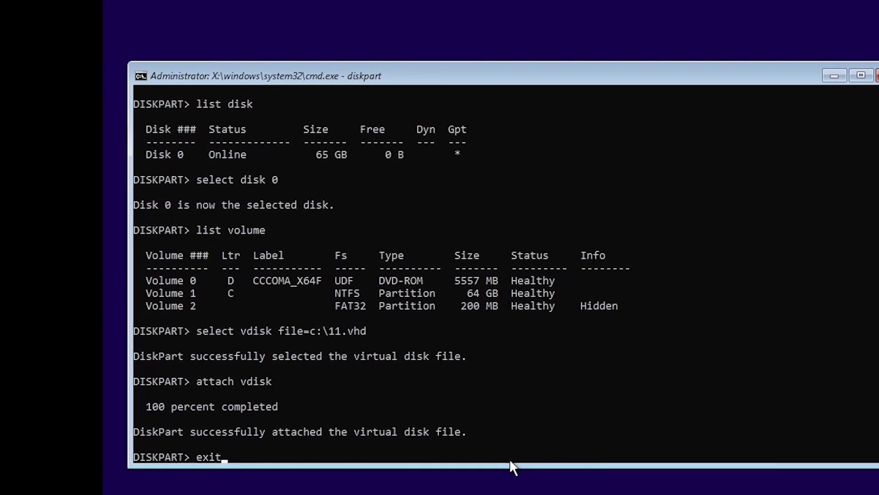
pyautogui.press('Return')
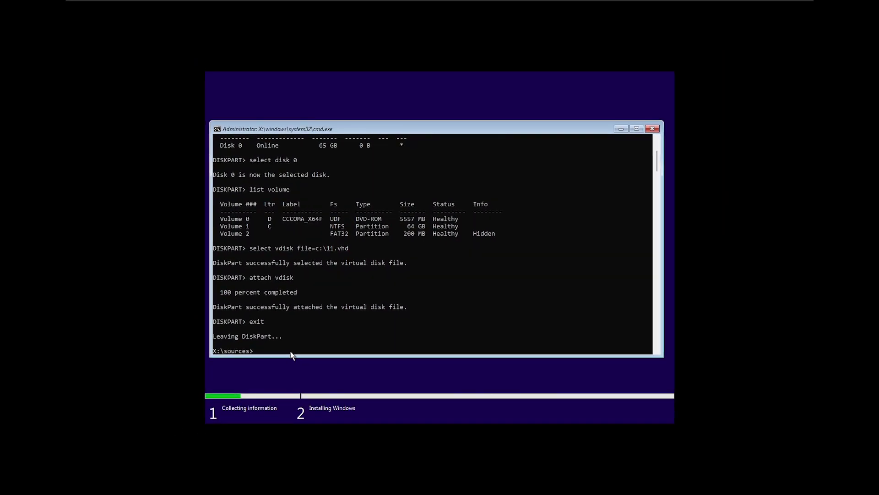
# Step: Run a custom install of Windows onto Drive 1's 32.0 GB unallocated space
pyautogui.click(657, 130)
pyautogui.click(473, 253)
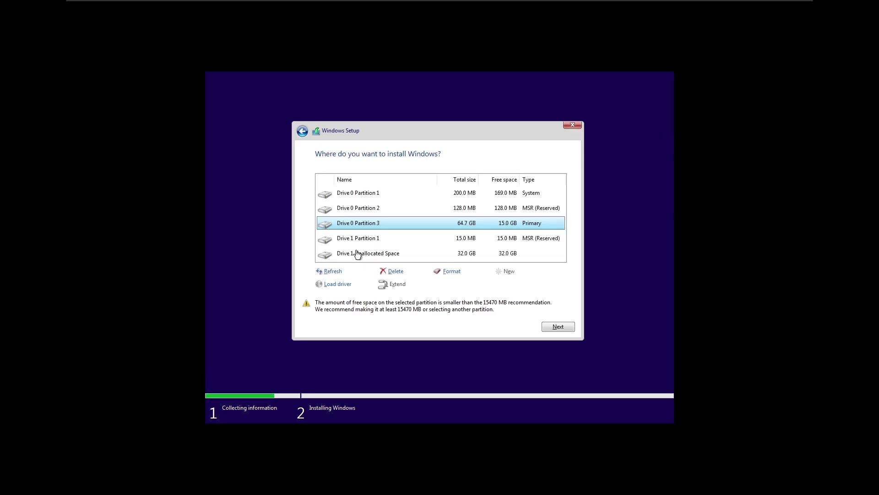
pyautogui.click(371, 255)
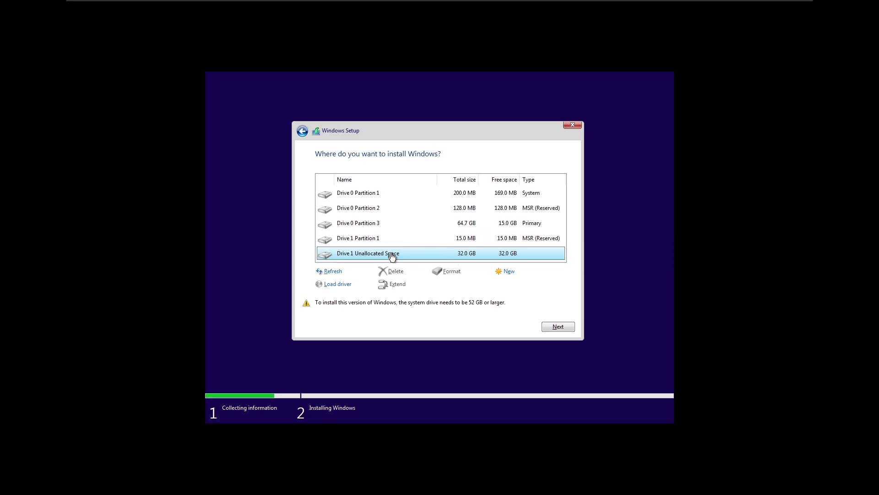
pyautogui.click(567, 329)
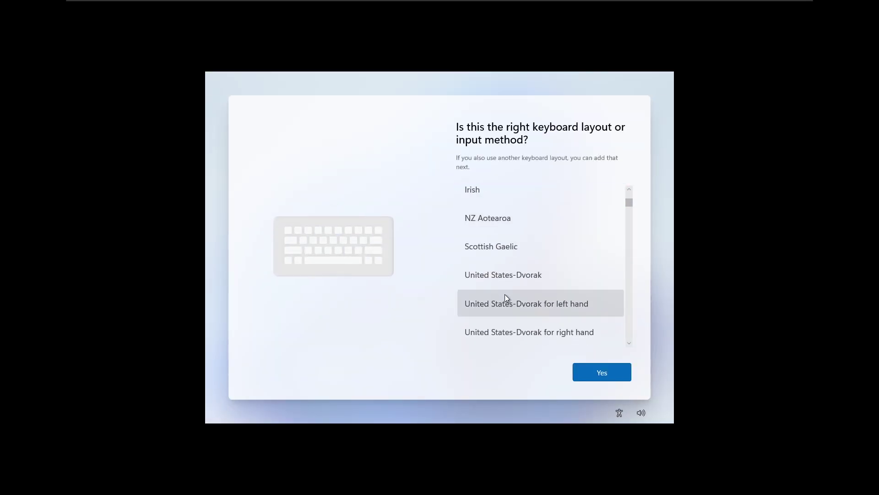
# Step: Accept the offered keyboard layout, skip a second layout, and begin entering a device name
pyautogui.click(602, 372)
pyautogui.click(603, 371)
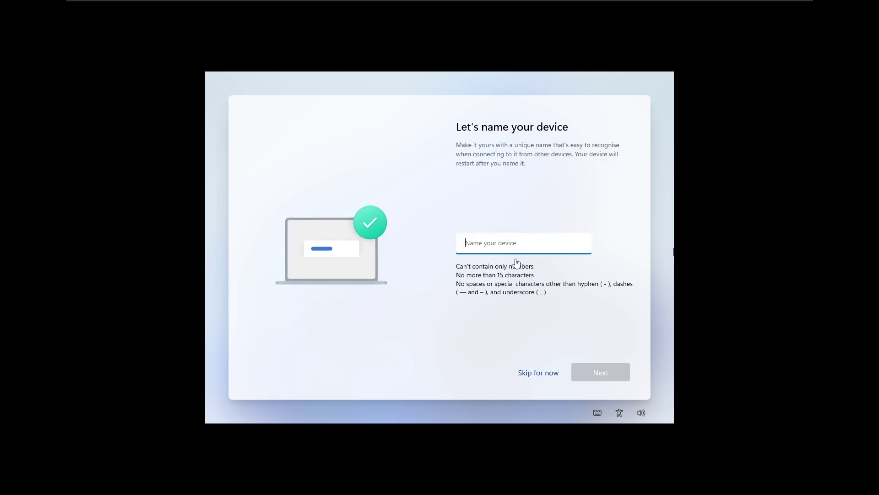
pyautogui.click(510, 241)
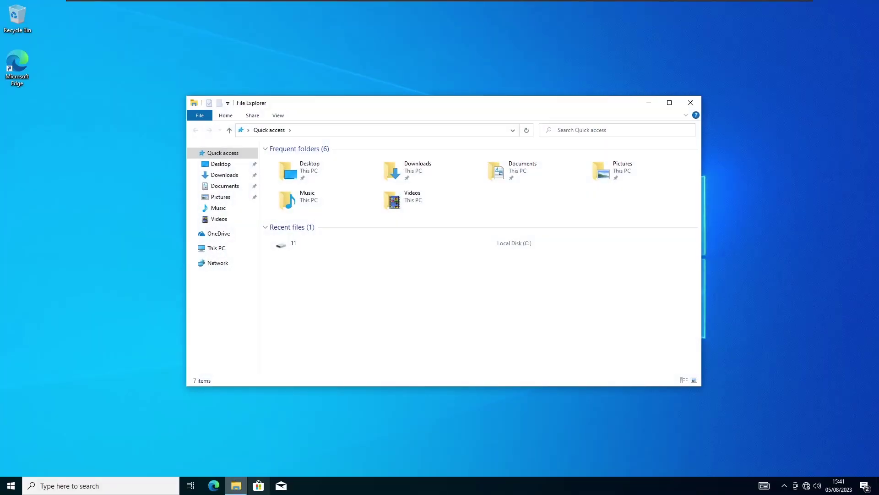
# Step: Browse This PC to Local Disk (C:) and select the 32.0 GB disk image file 11
pyautogui.click(213, 248)
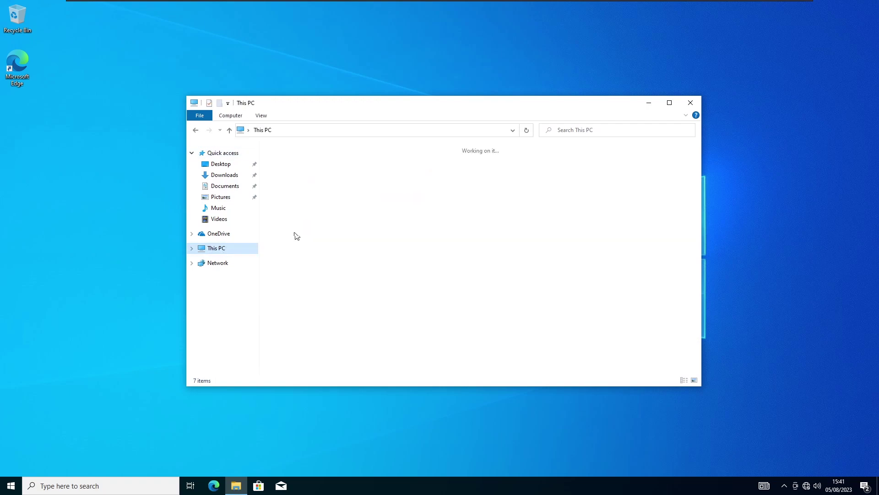
pyautogui.doubleClick(422, 261)
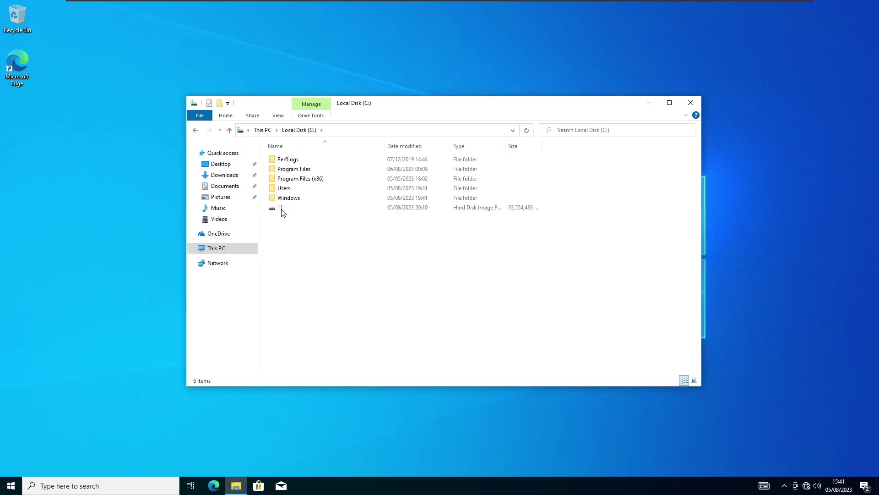
pyautogui.click(282, 209)
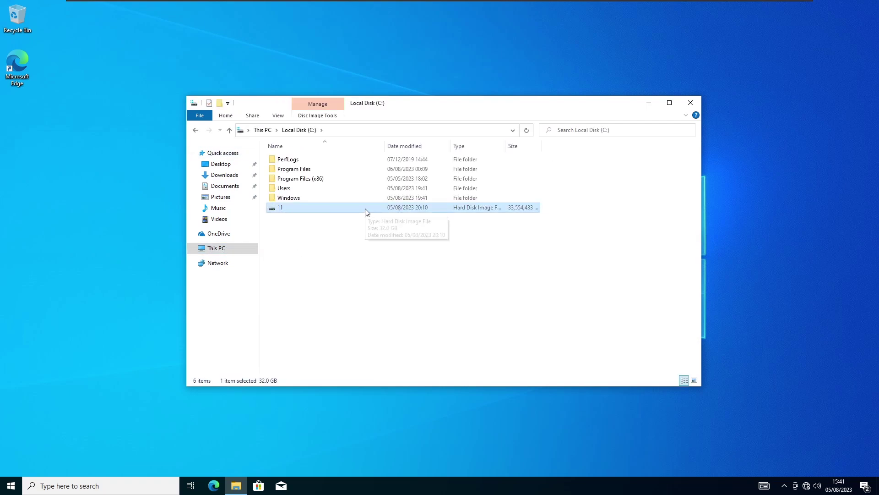
pyautogui.click(12, 491)
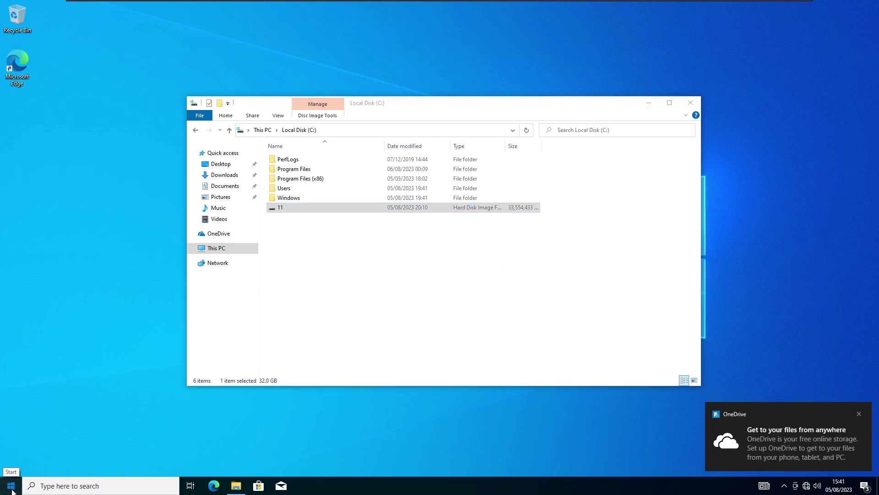
# Step: Launch msconfig and check the Boot tab, selecting the Windows 10 (C:\Windows) entry
pyautogui.write('ms')
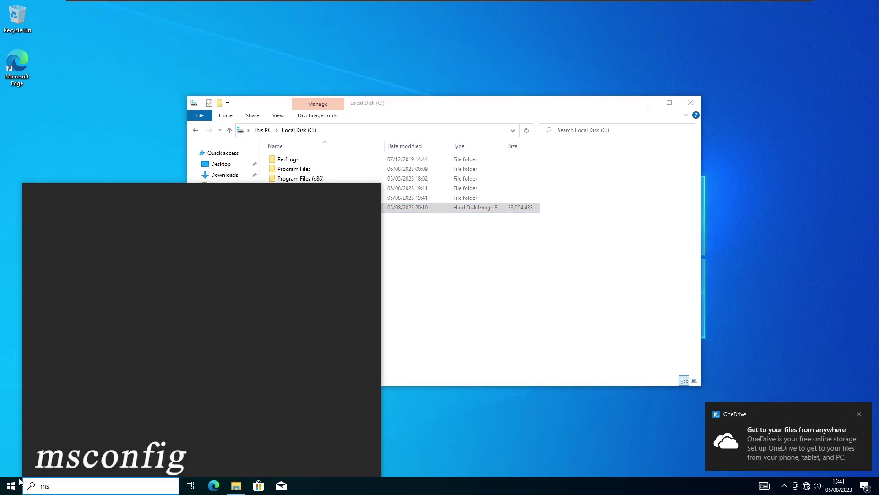
pyautogui.write('config')
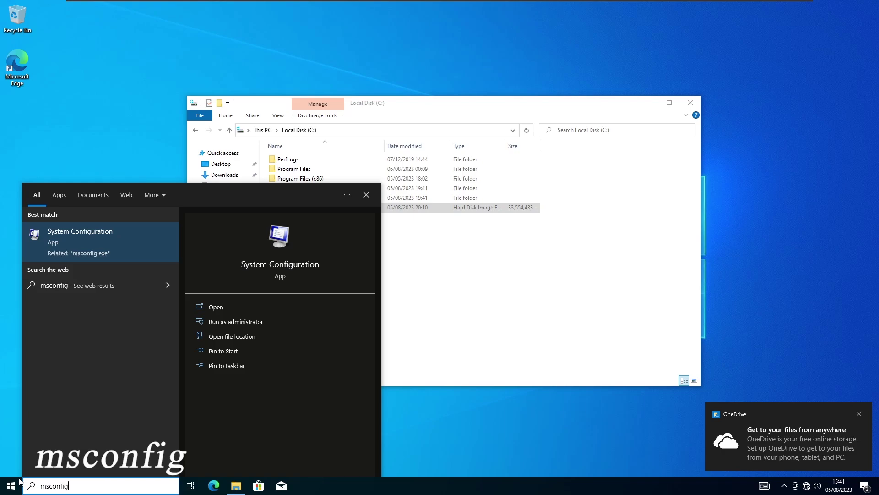
pyautogui.press('Return')
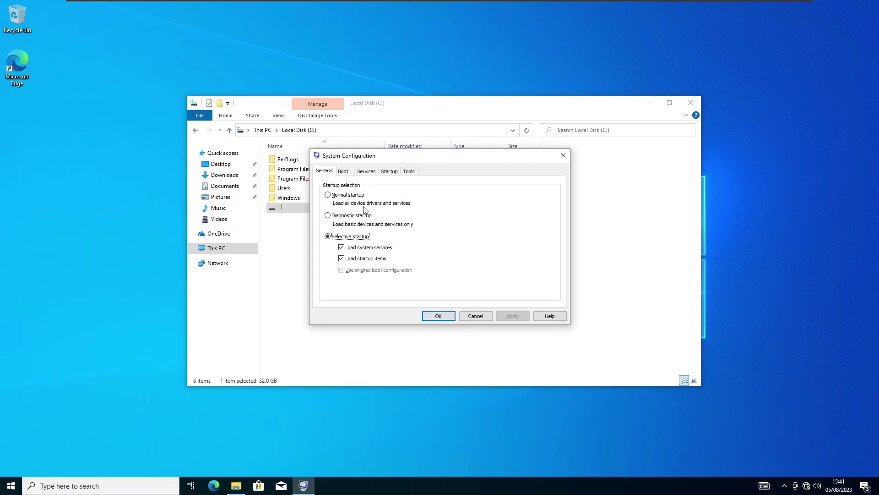
pyautogui.click(342, 171)
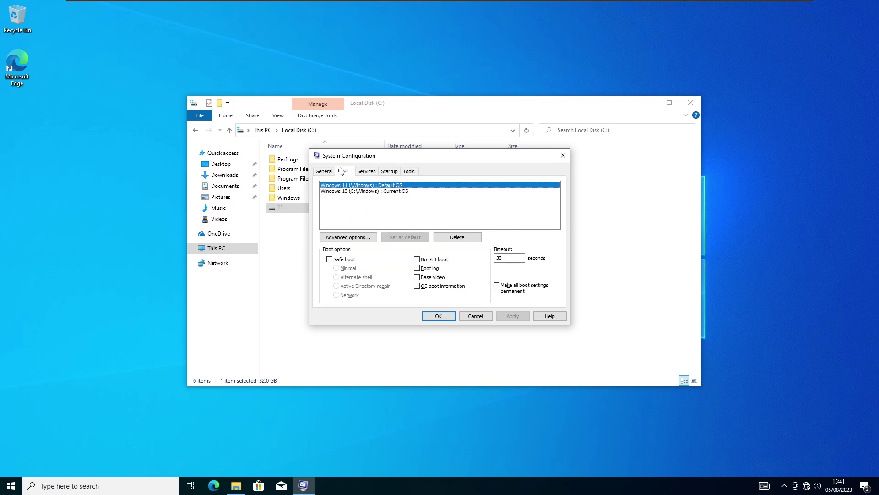
pyautogui.click(380, 191)
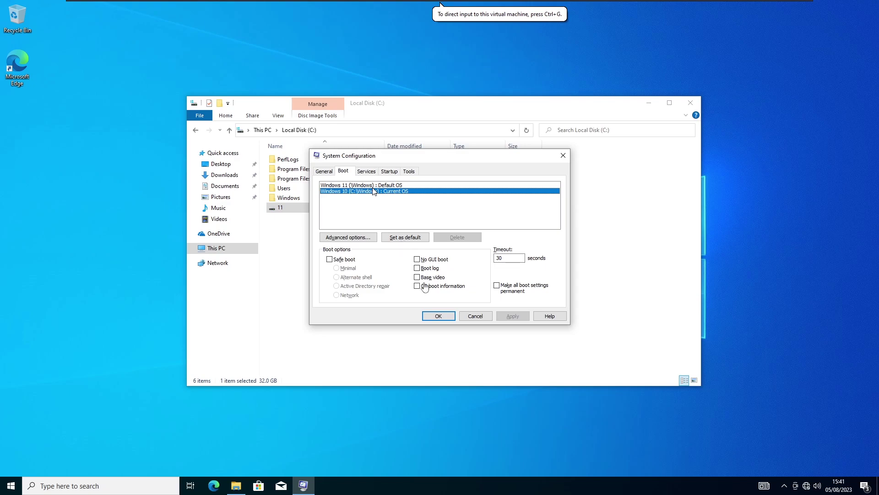
pyautogui.click(483, 314)
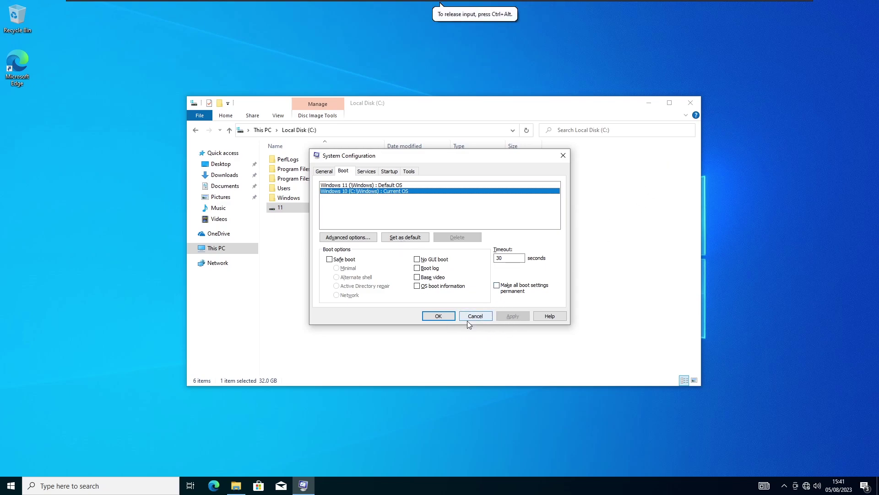